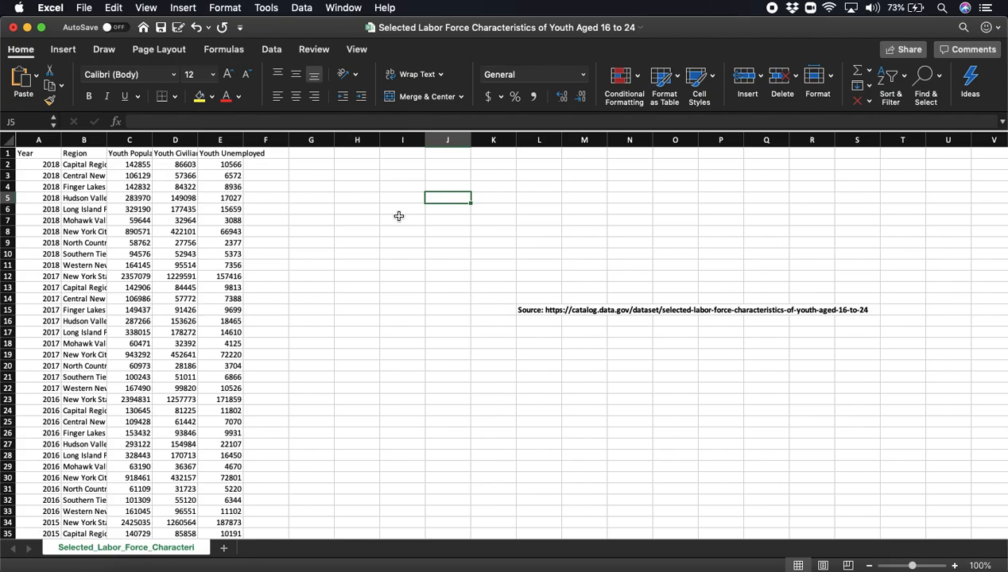
- Turn on change tracking for the workbook, highlighting all changes on-screen, and save it as a shared workbook
click(267, 8)
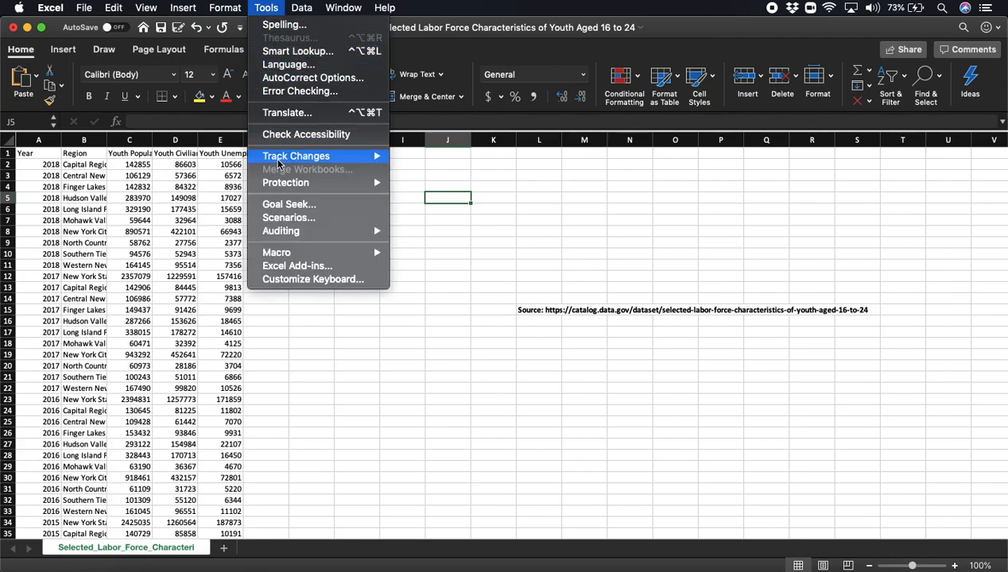
mouse_move(278, 159)
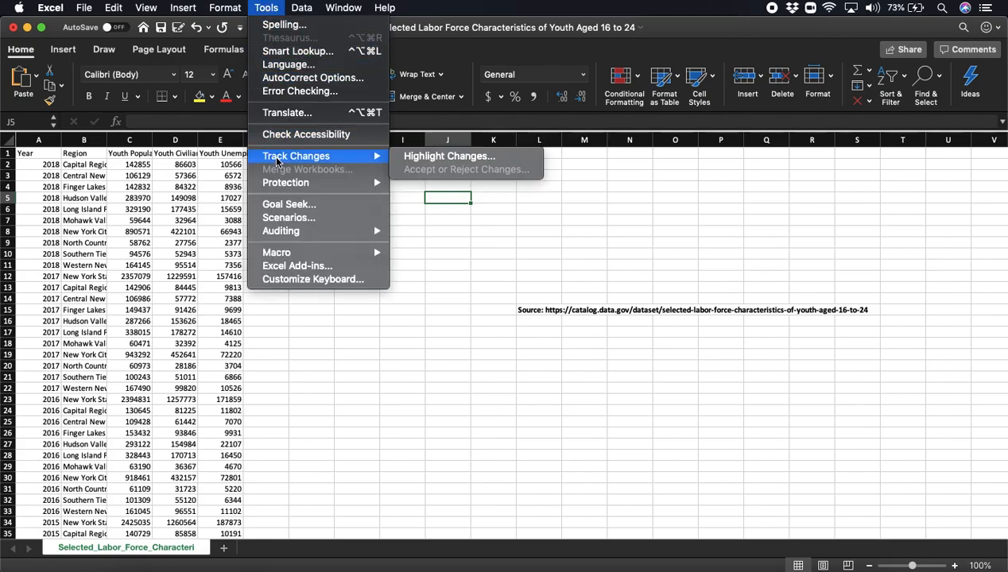
click(413, 159)
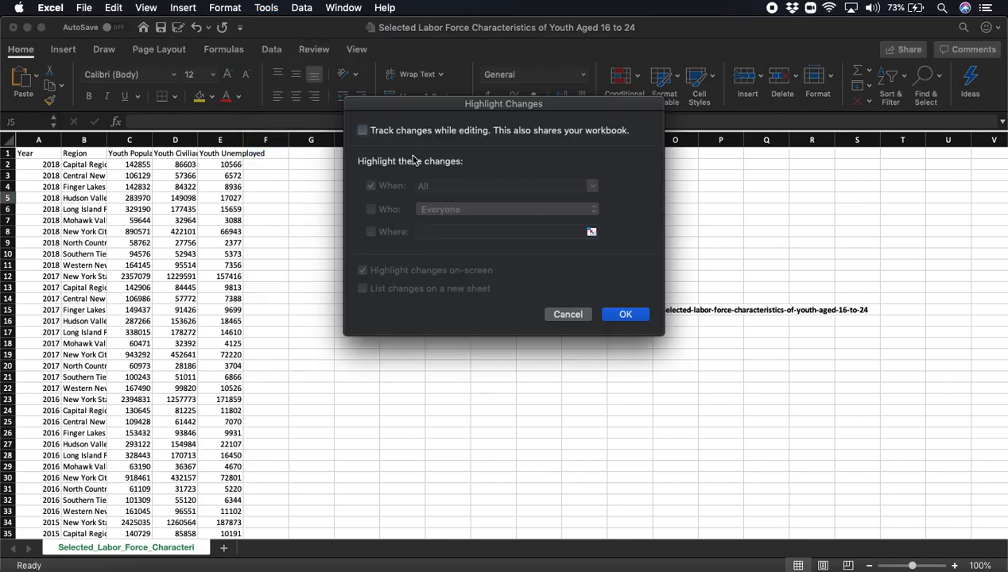
click(362, 131)
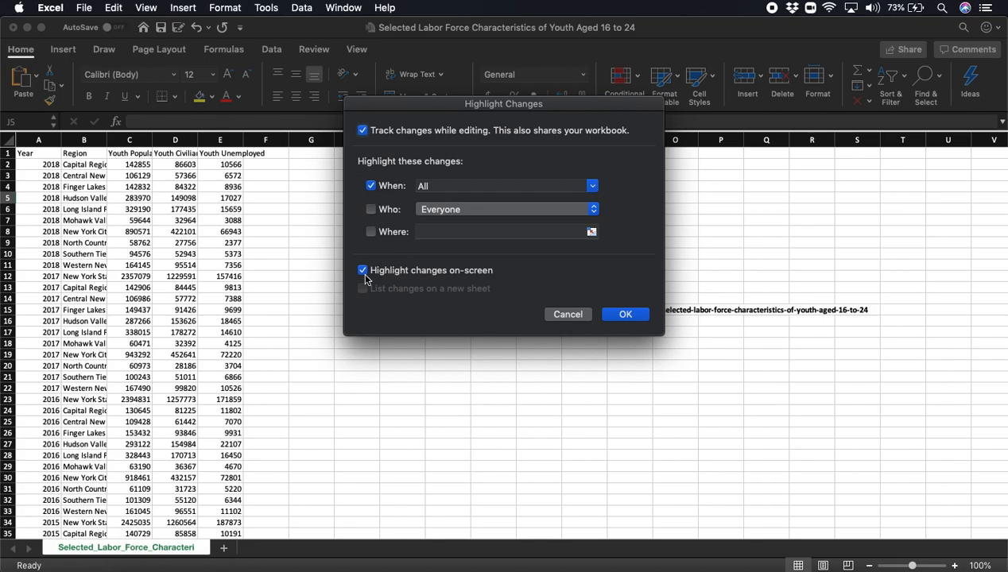
click(620, 317)
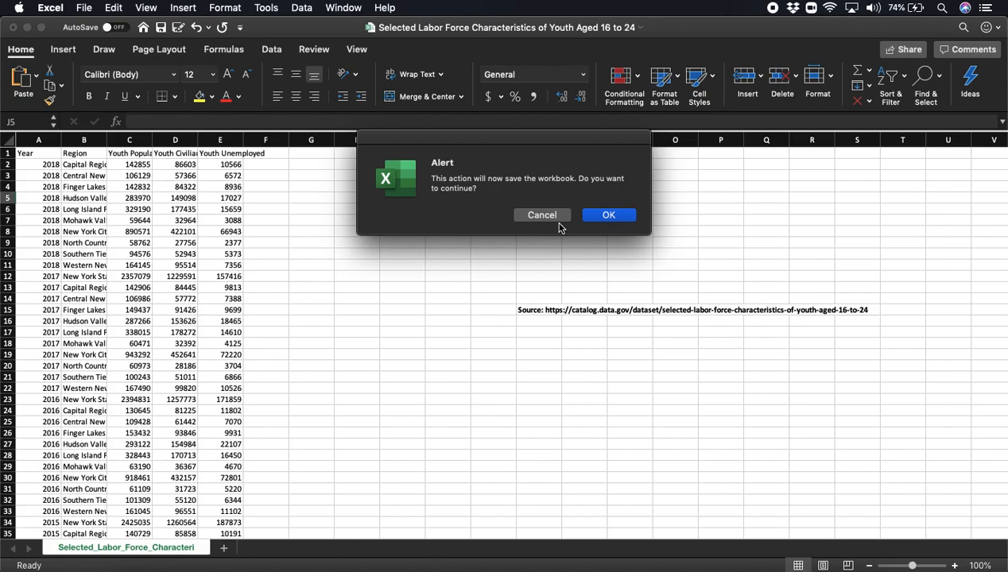
click(602, 217)
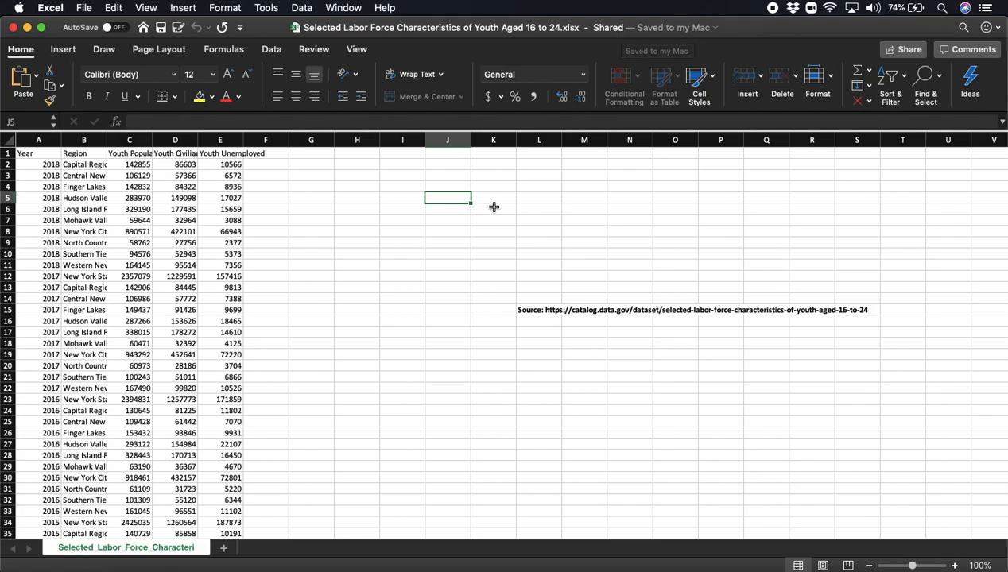
- Enter the person's full name in cell L1
click(534, 155)
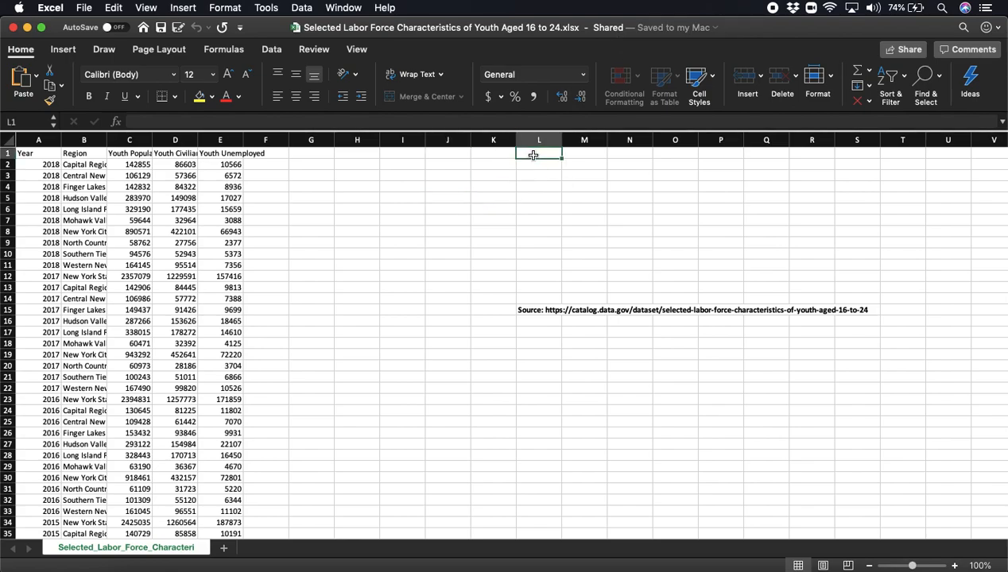
text(KT)
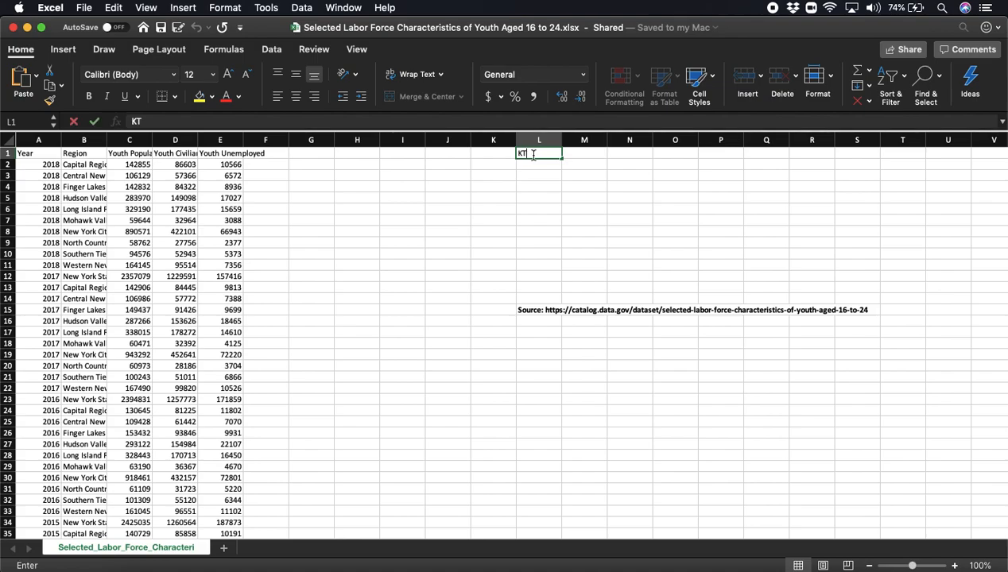
key(BackSpace)
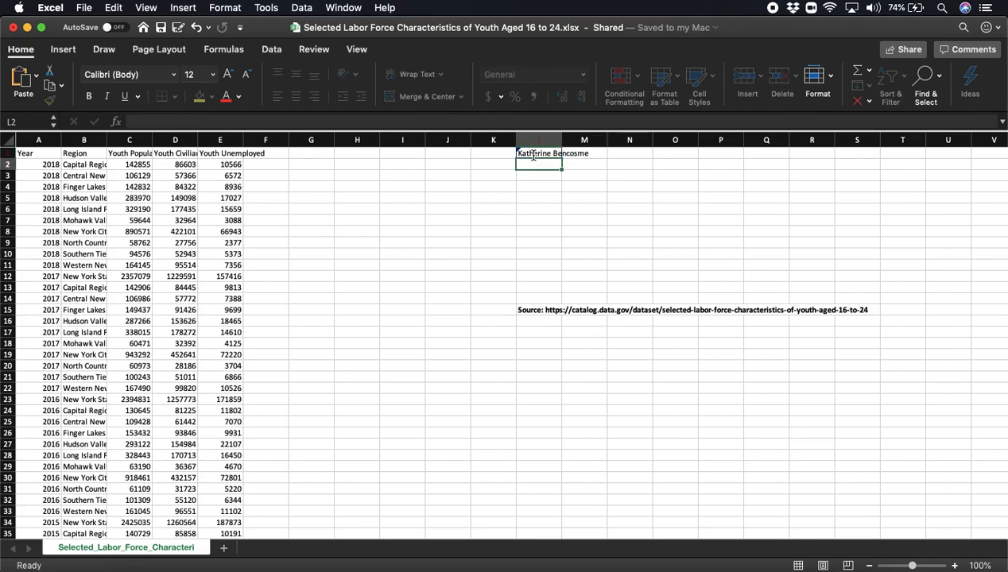
key(Return)
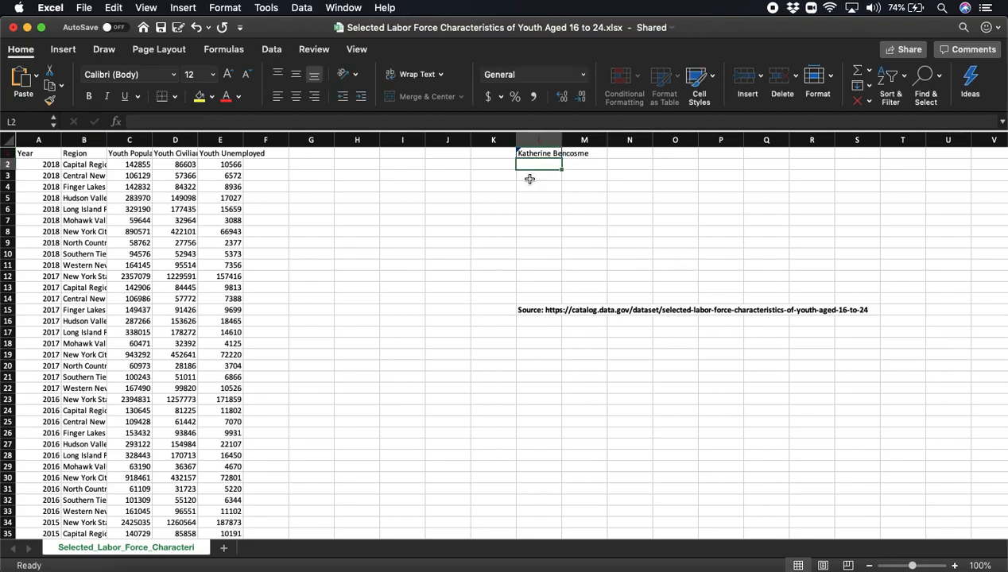
- View the tracked-change note attached to cell L1
click(495, 174)
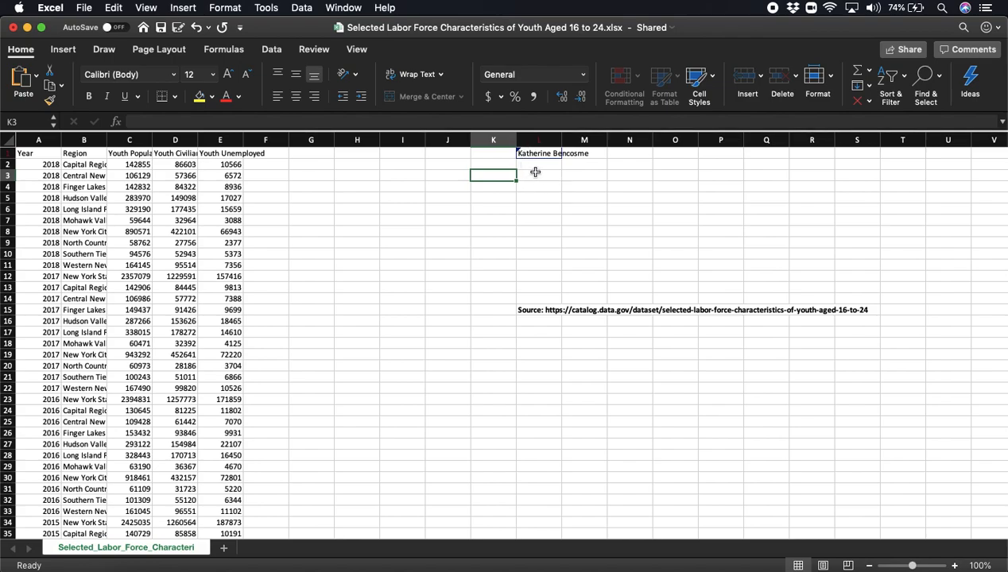
mouse_move(536, 153)
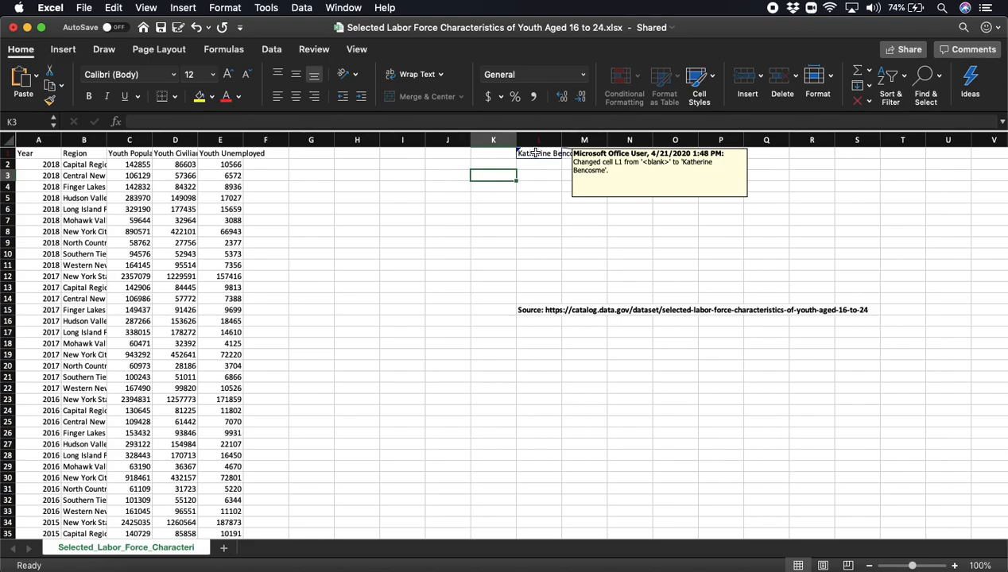
click(320, 201)
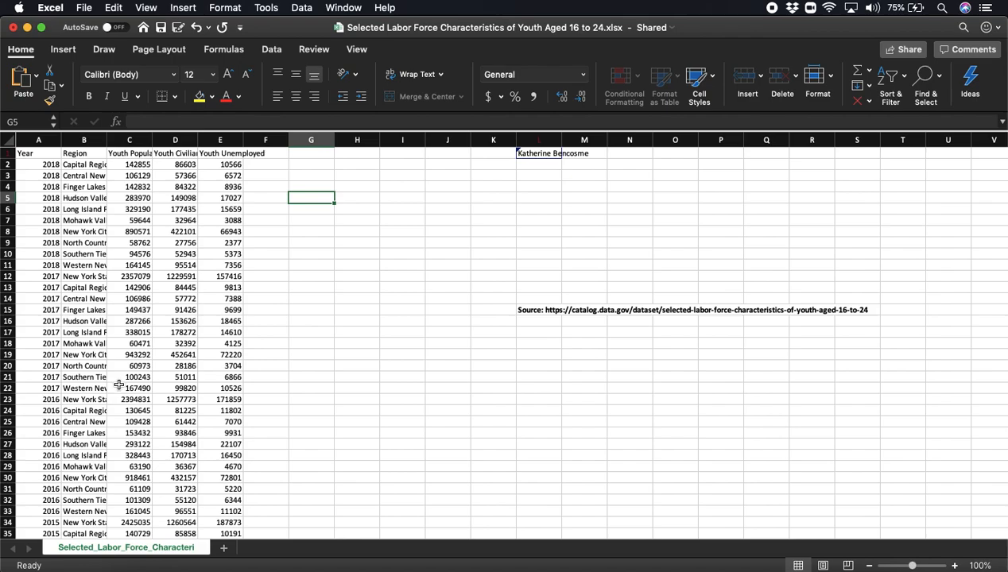
- Widen columns B through E to fit their text and add filters to the table's header row
drag(105, 141, 449, 141)
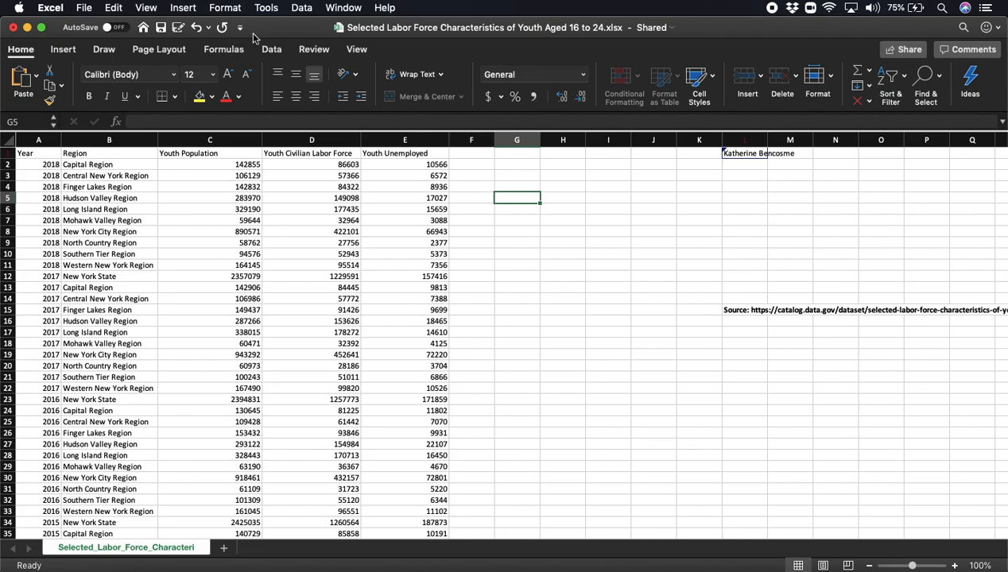
click(272, 50)
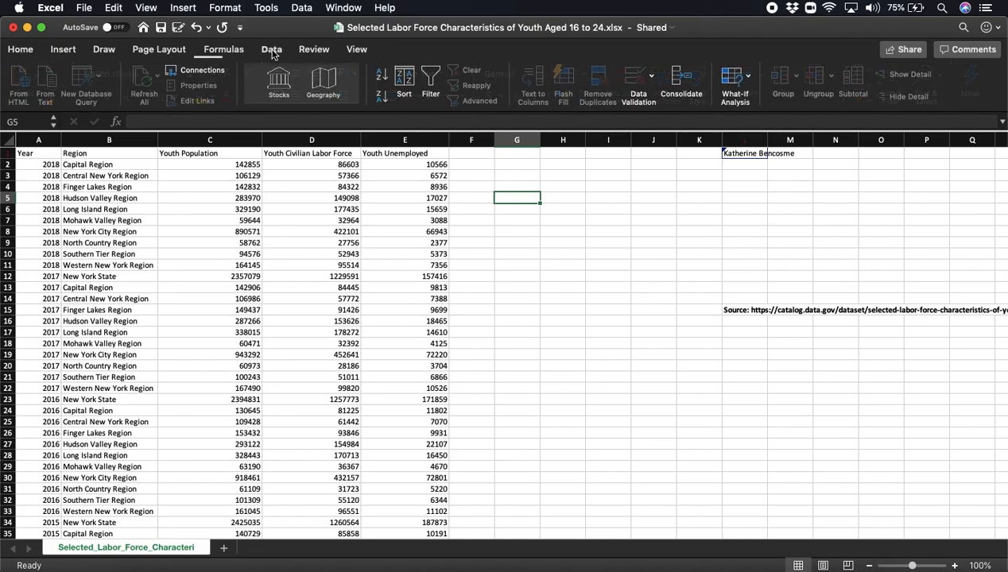
click(434, 83)
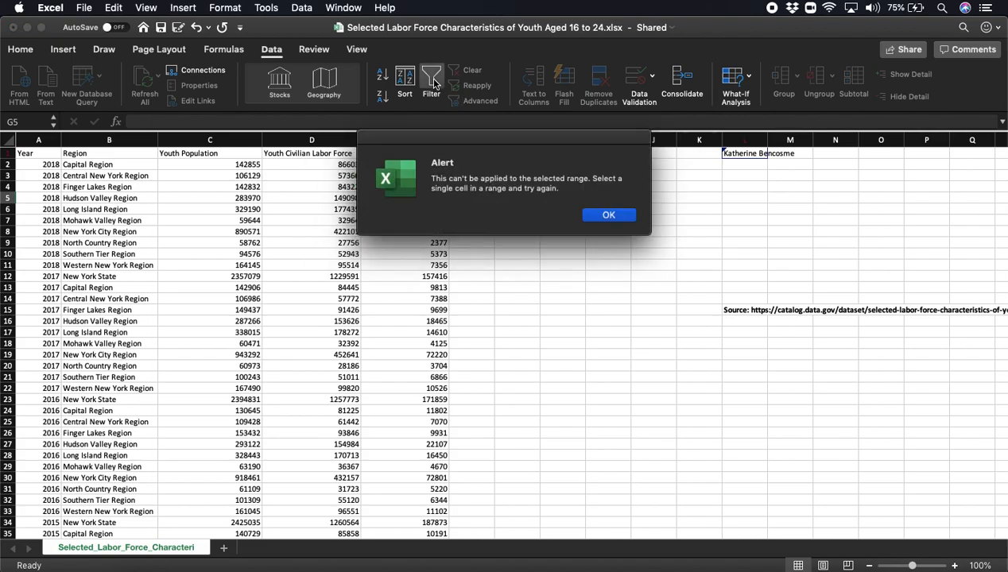
click(609, 214)
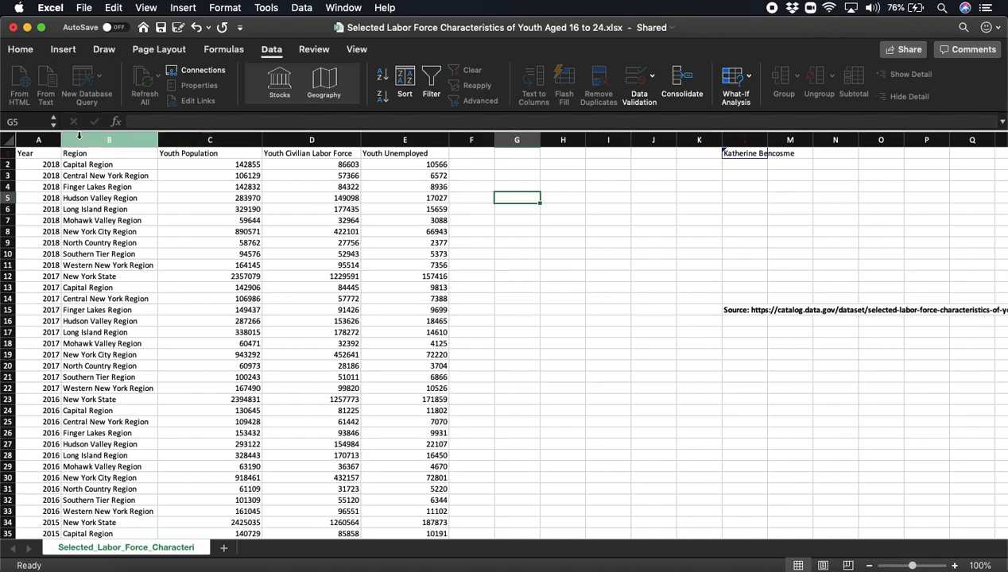
click(241, 154)
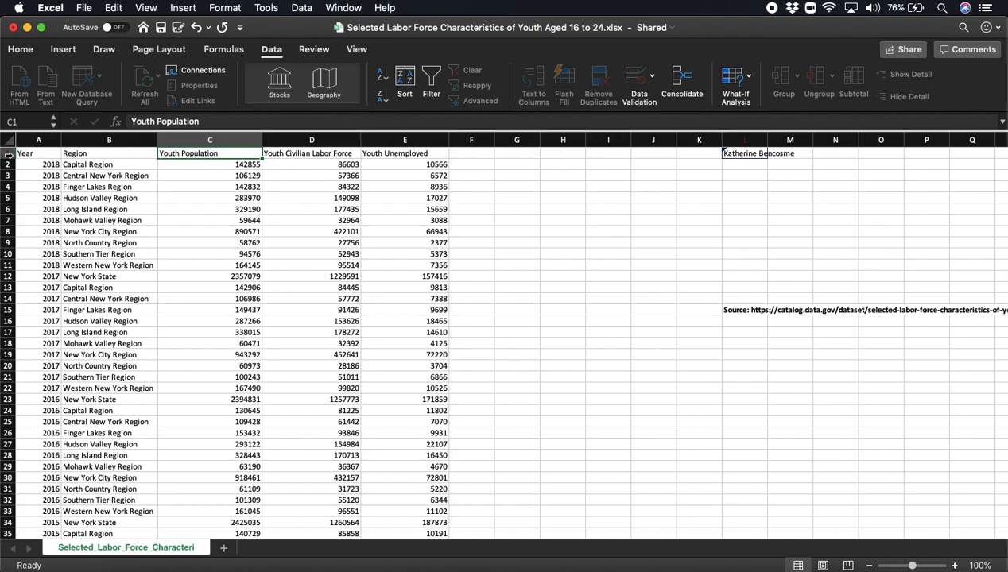
click(430, 80)
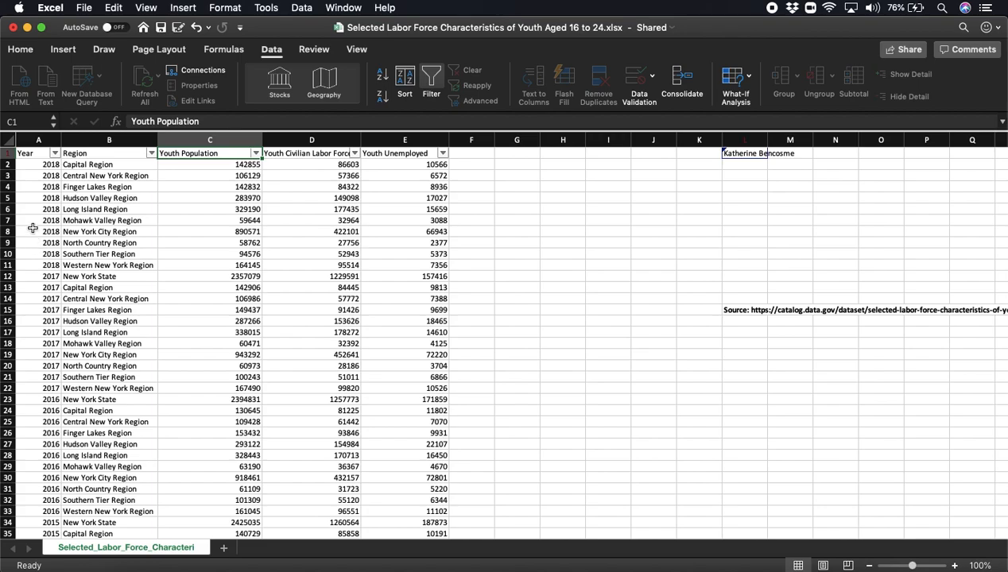
- Filter the Year column to show only 2018 records
click(54, 154)
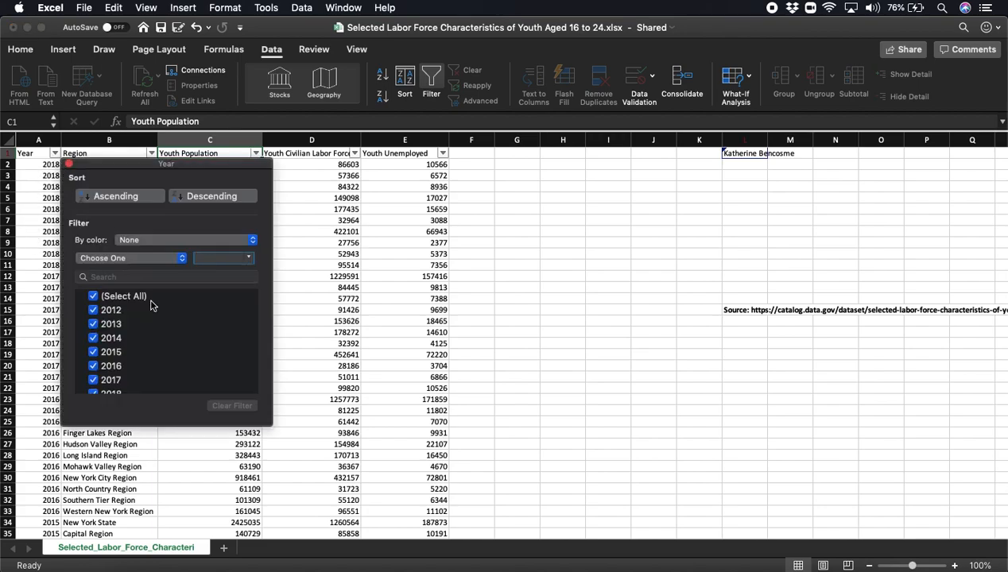
scroll(167, 340, down, 1)
scroll(165, 338, up, 1)
click(95, 297)
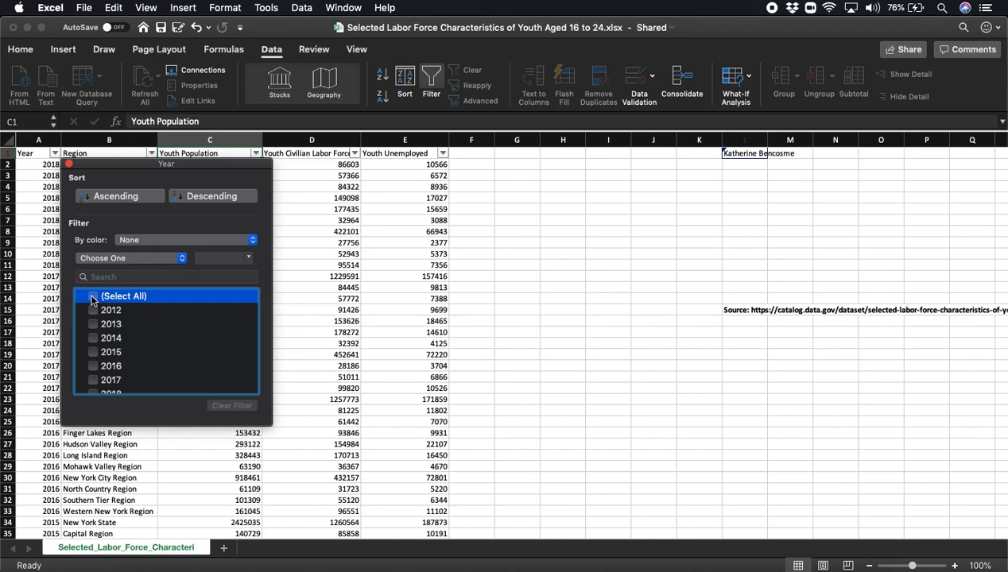
scroll(119, 342, down, 2)
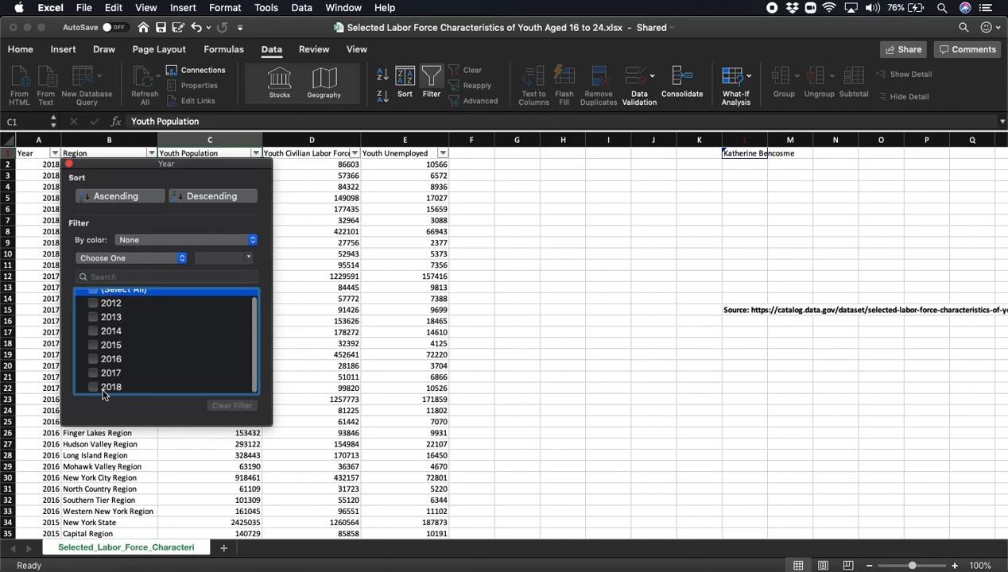
click(93, 387)
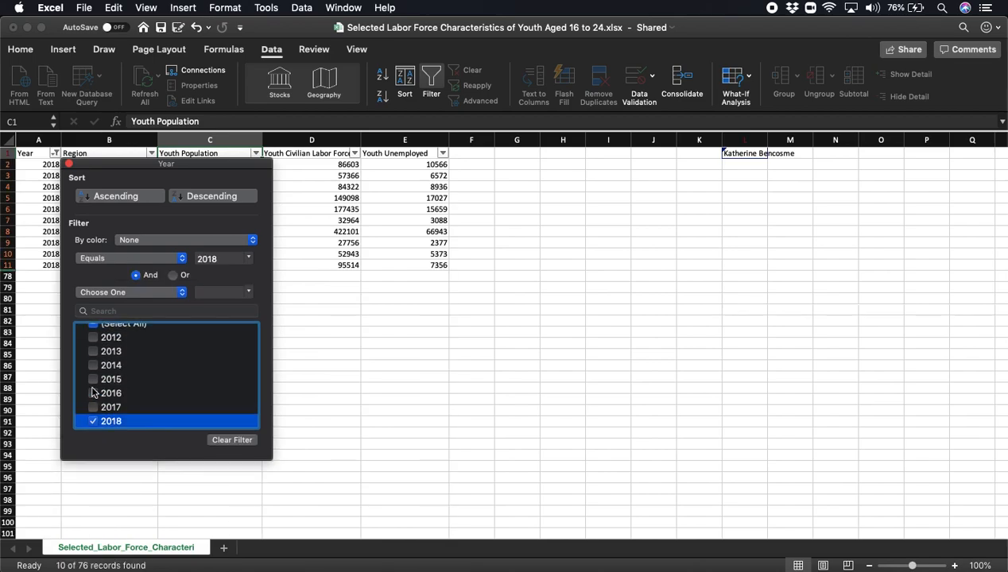
drag(135, 165, 636, 189)
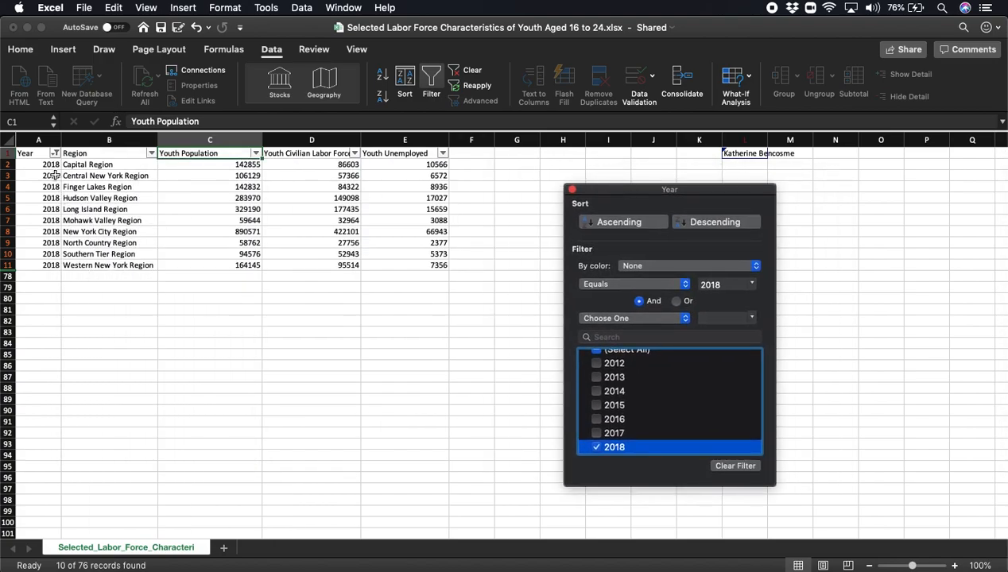
click(572, 190)
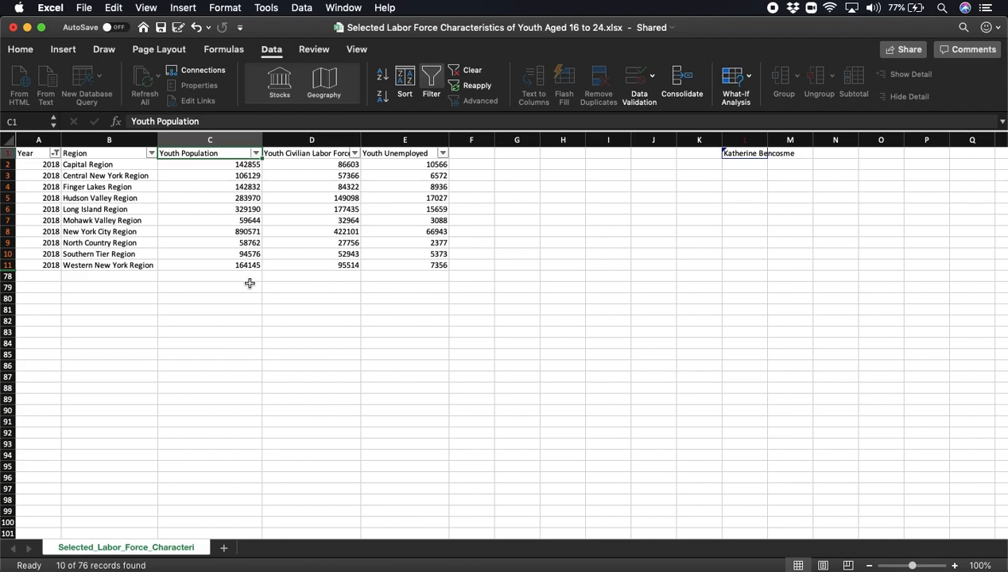
- Sort the filtered records by Youth Population in descending order
click(255, 153)
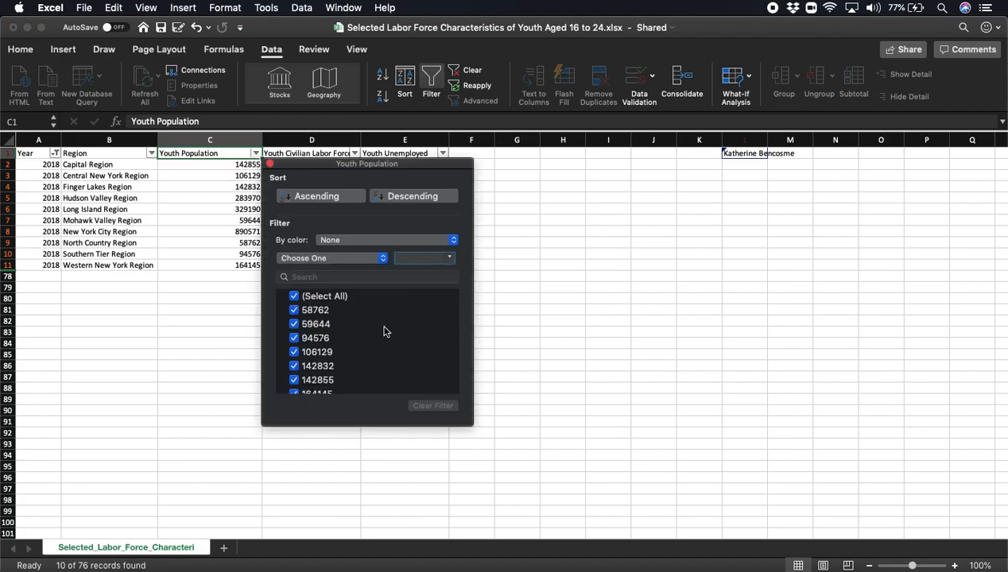
scroll(384, 332, down, 3)
scroll(384, 332, up, 3)
scroll(384, 331, down, 3)
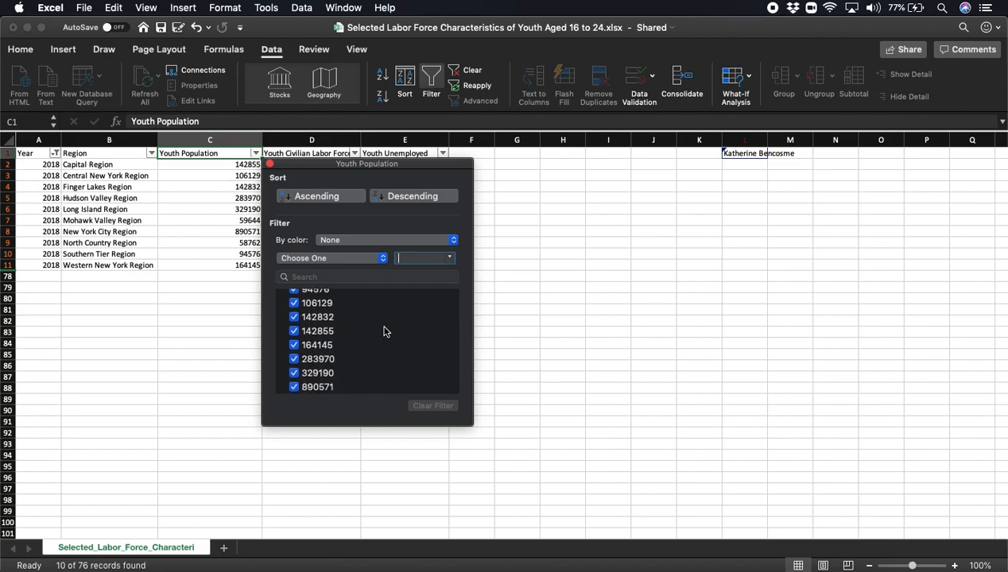
scroll(385, 331, up, 3)
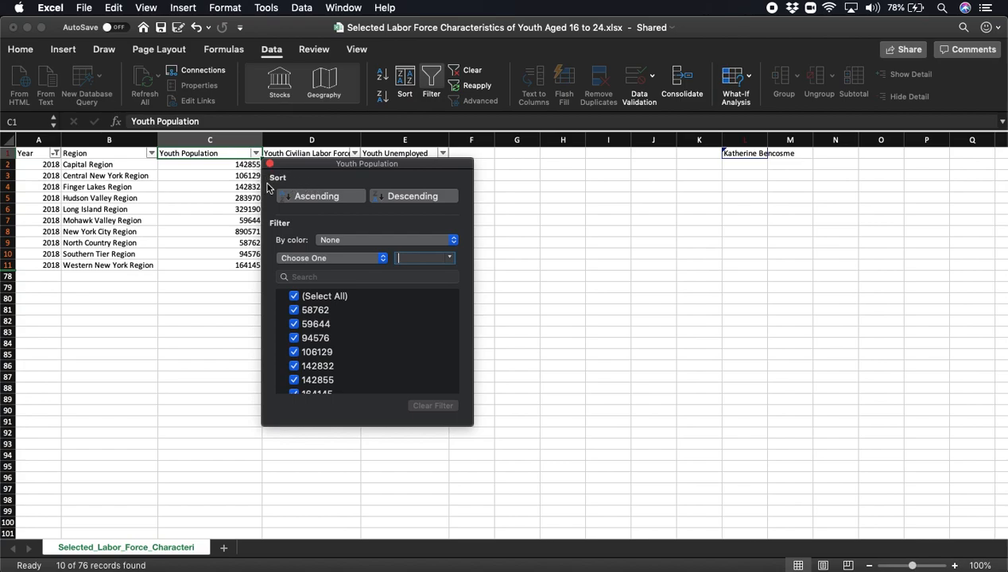
click(411, 197)
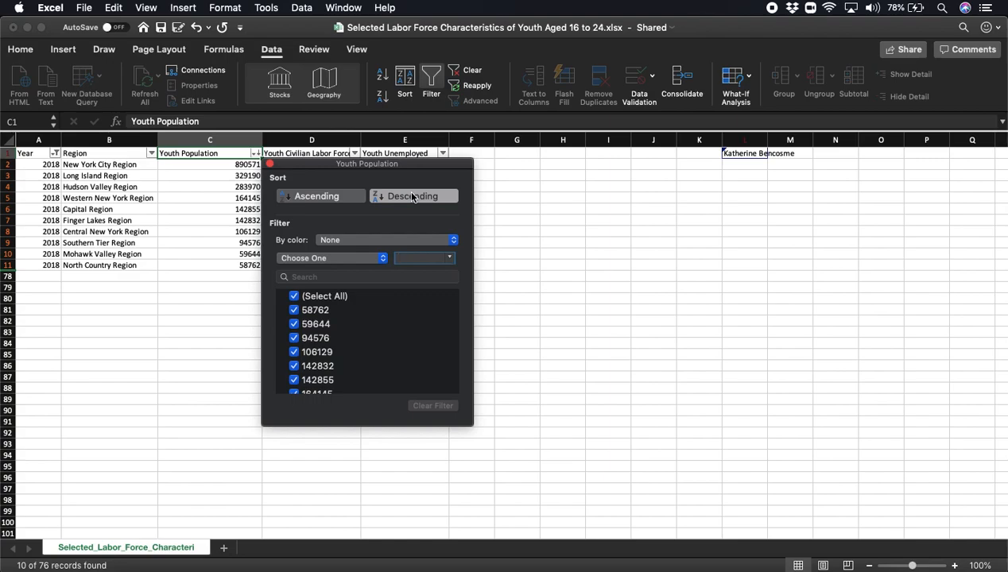
click(269, 164)
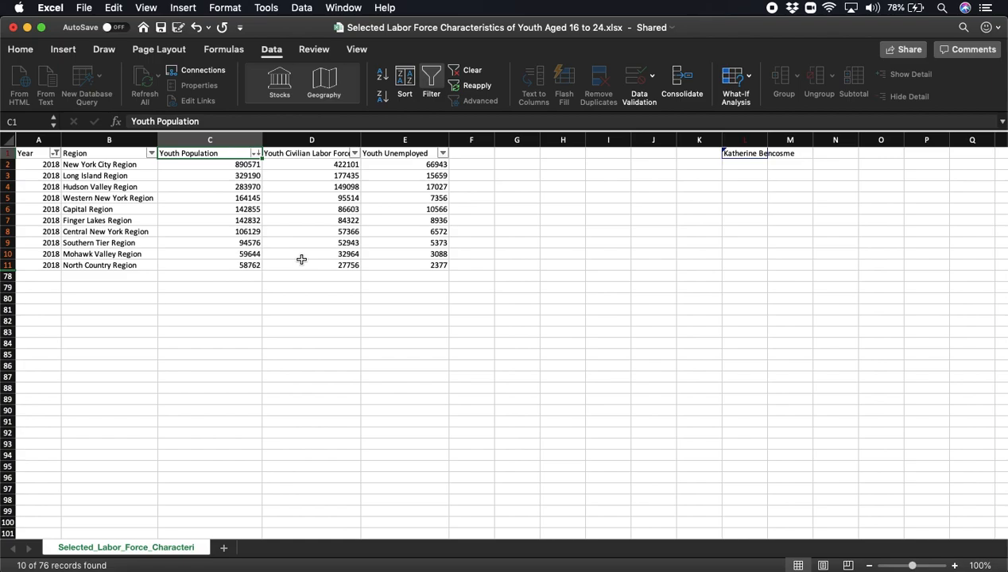
- Format the figures in C2:E11 with thousands separators and no decimal places
click(21, 51)
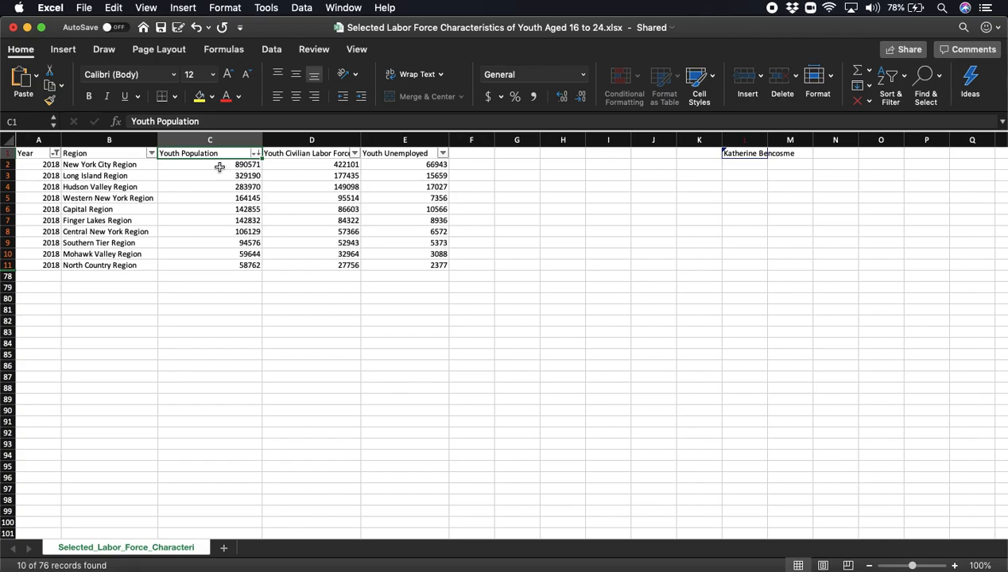
drag(219, 167, 412, 268)
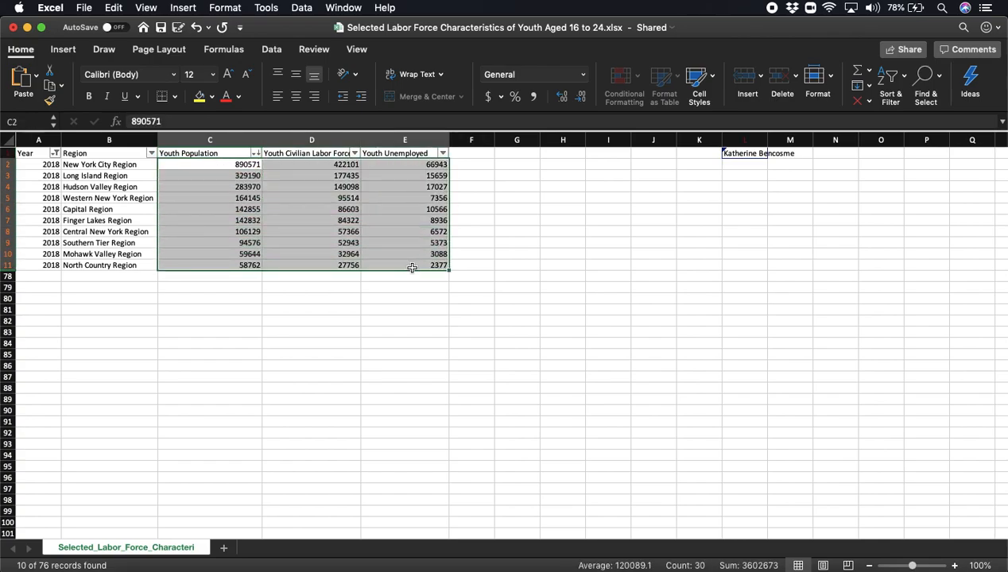
click(534, 96)
click(581, 97)
click(580, 97)
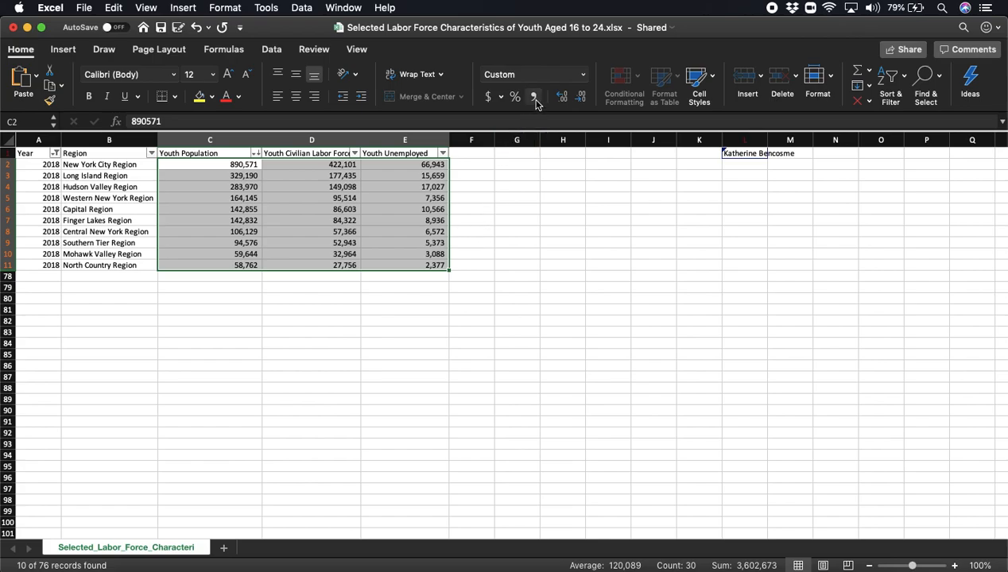
click(253, 329)
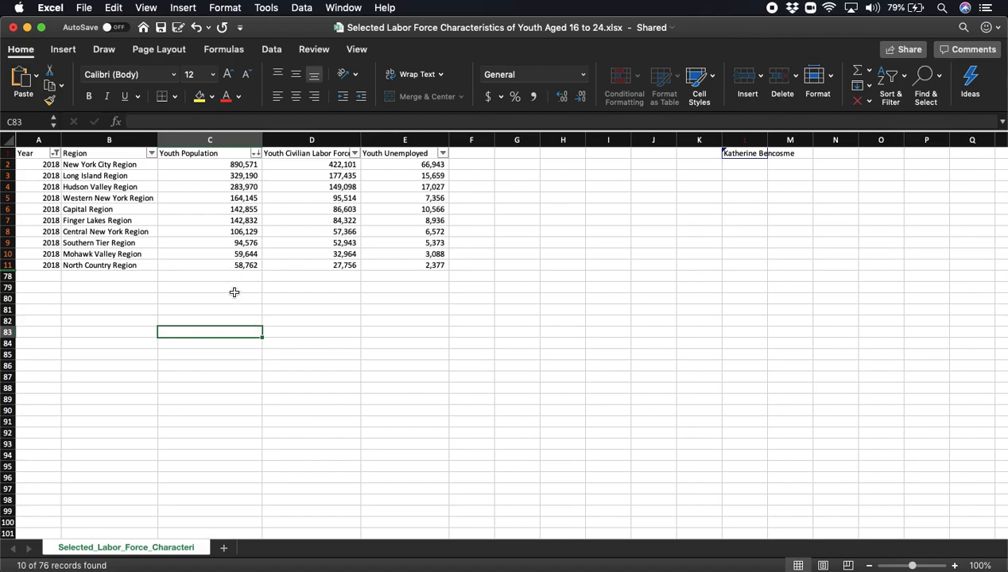
click(241, 288)
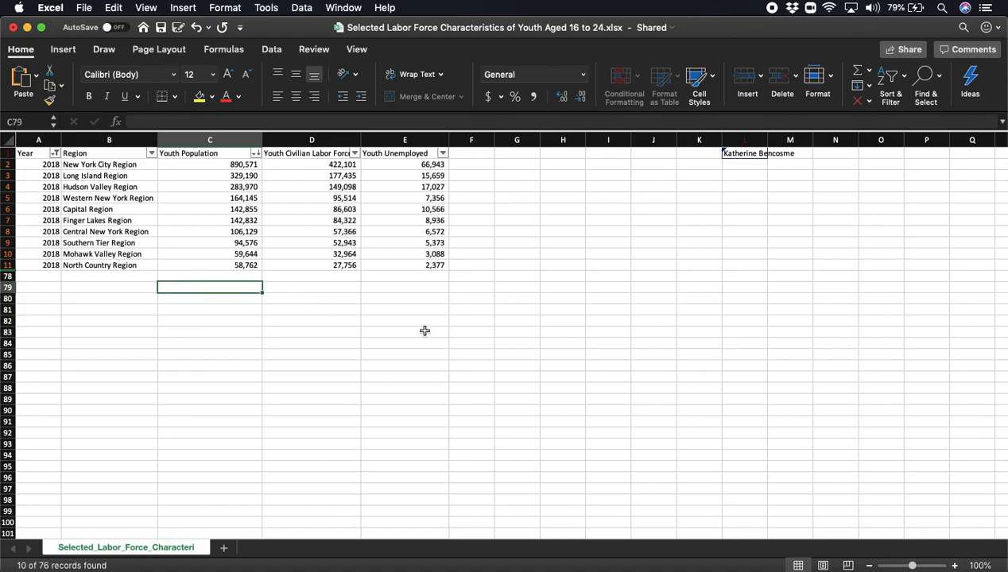
- Enter the formula =SUM(C2:C11) in C79 to total the youth population
text(=)
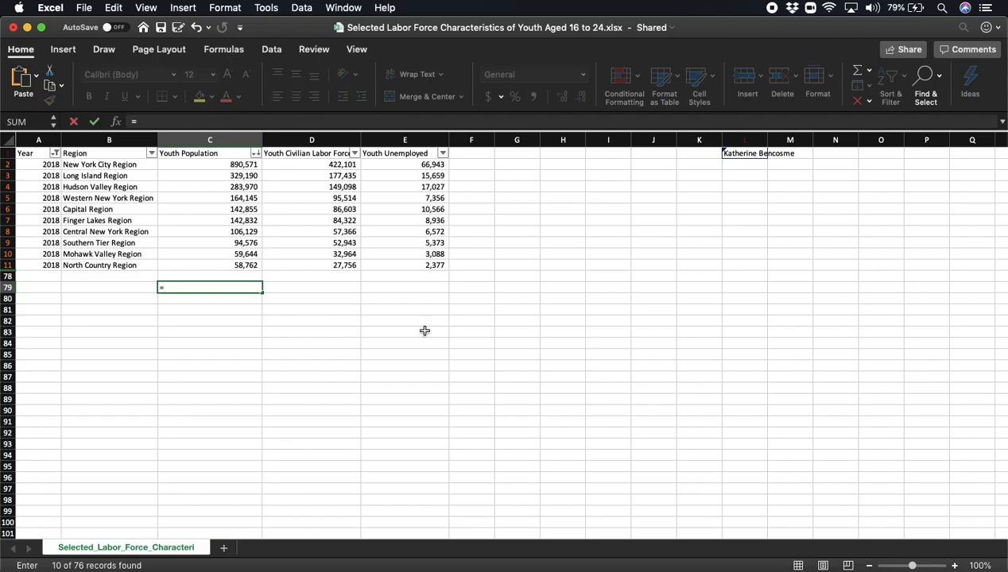
text(SUM)
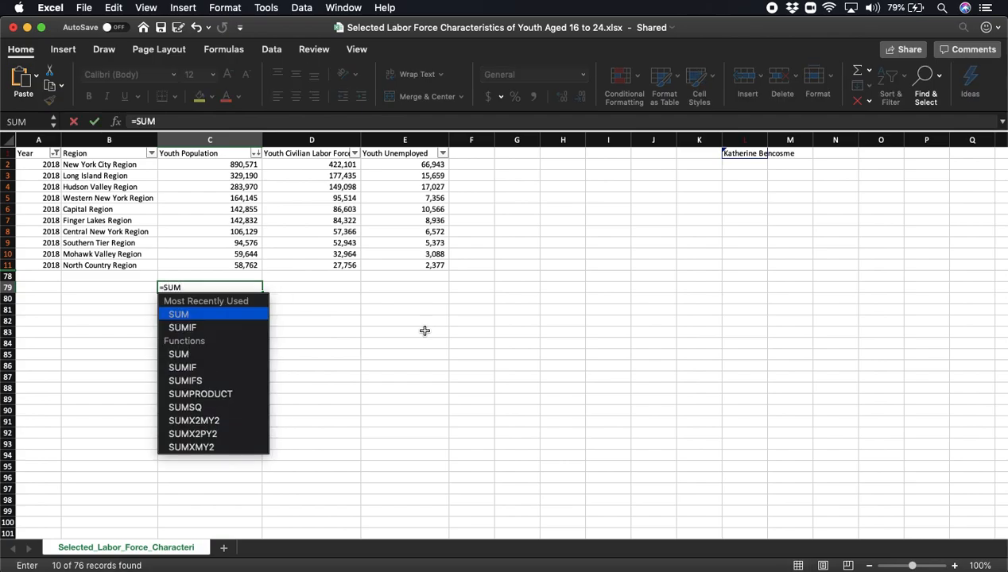
text(()
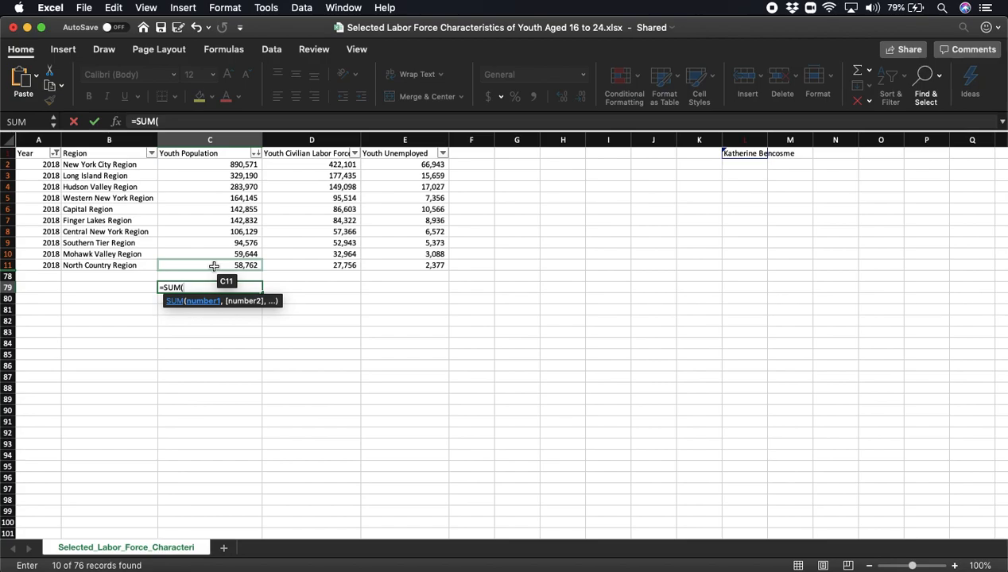
text(C2)
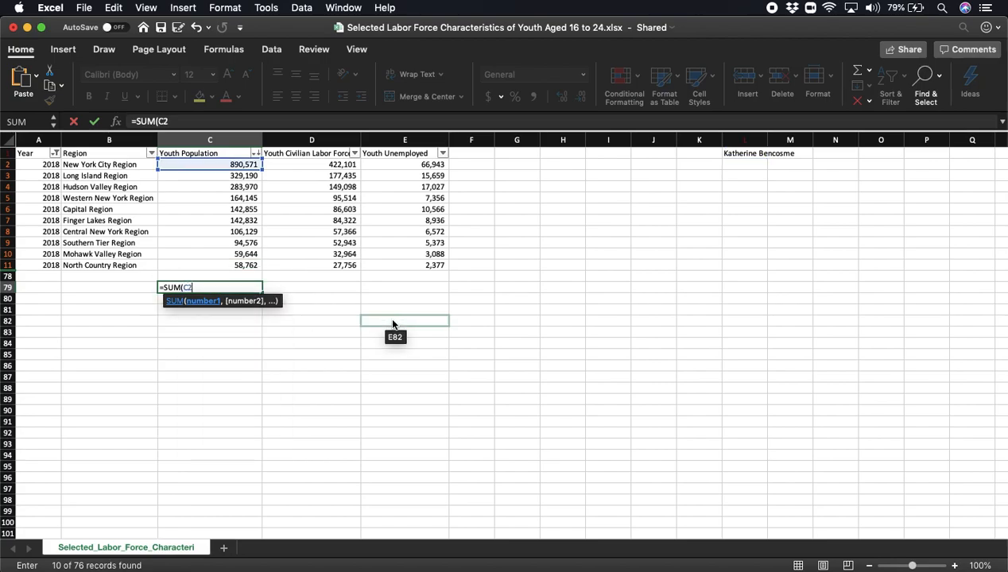
text(:C11)
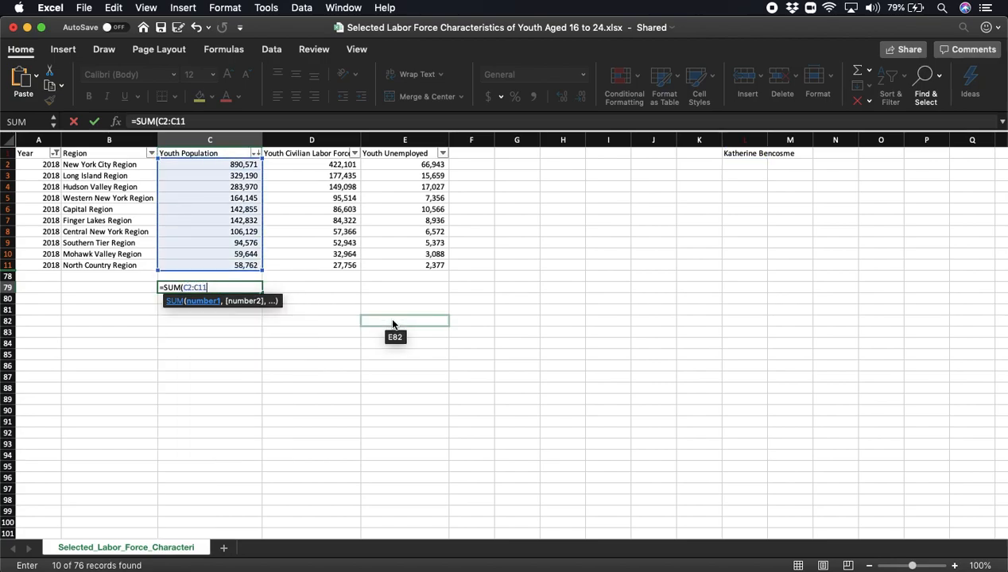
text())
key(Return)
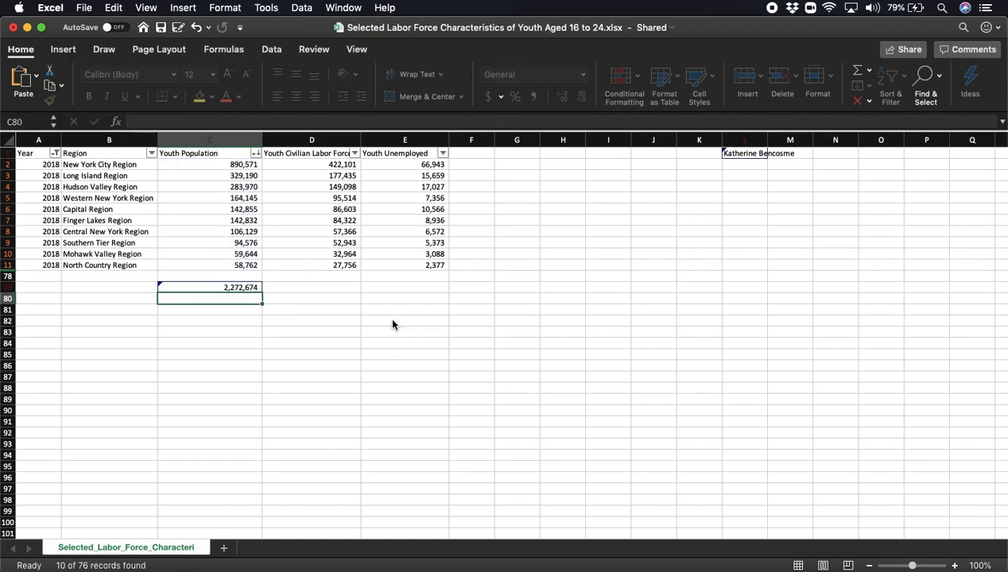
- Label B79 "Sum of the Youth Population" and widen column B to fit the text
click(139, 287)
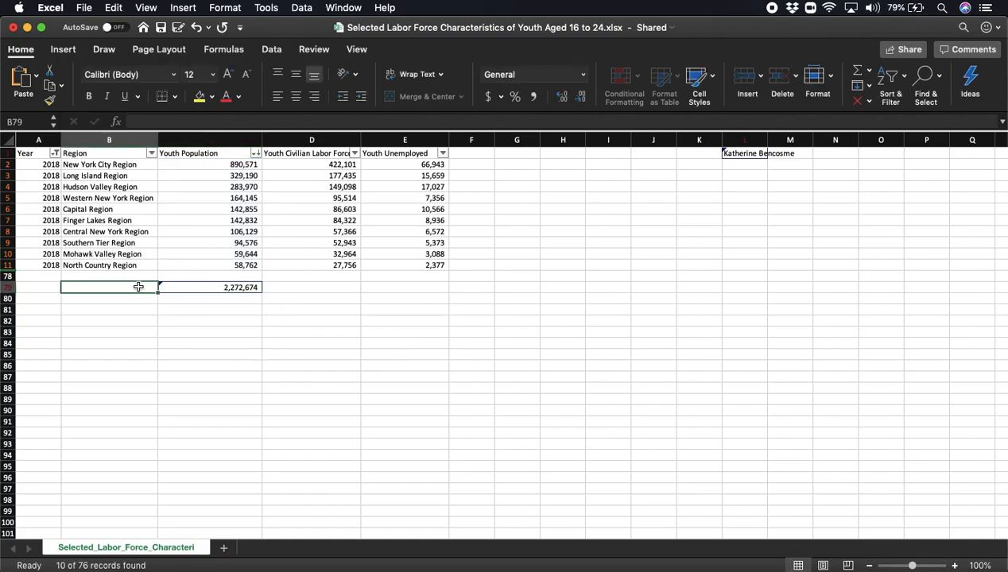
text(Sum)
key(Return)
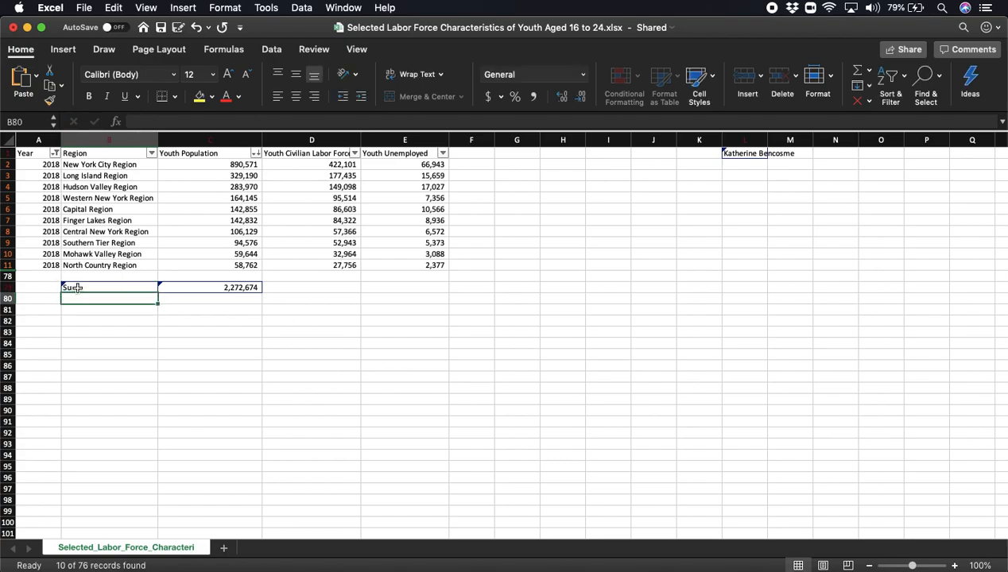
click(125, 279)
click(125, 286)
double_click(124, 287)
text(of Y)
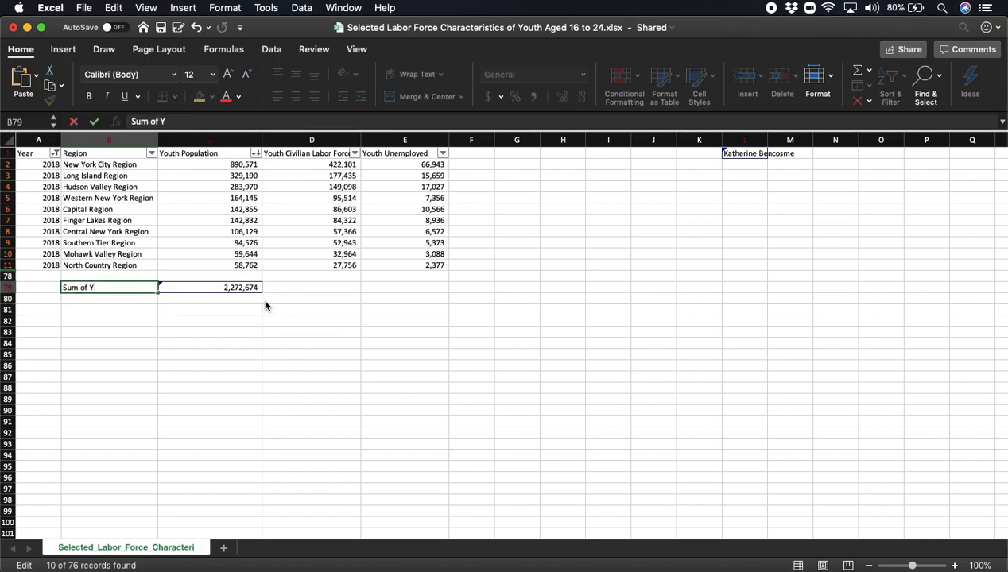
key(BackSpace)
text(the Youth Population)
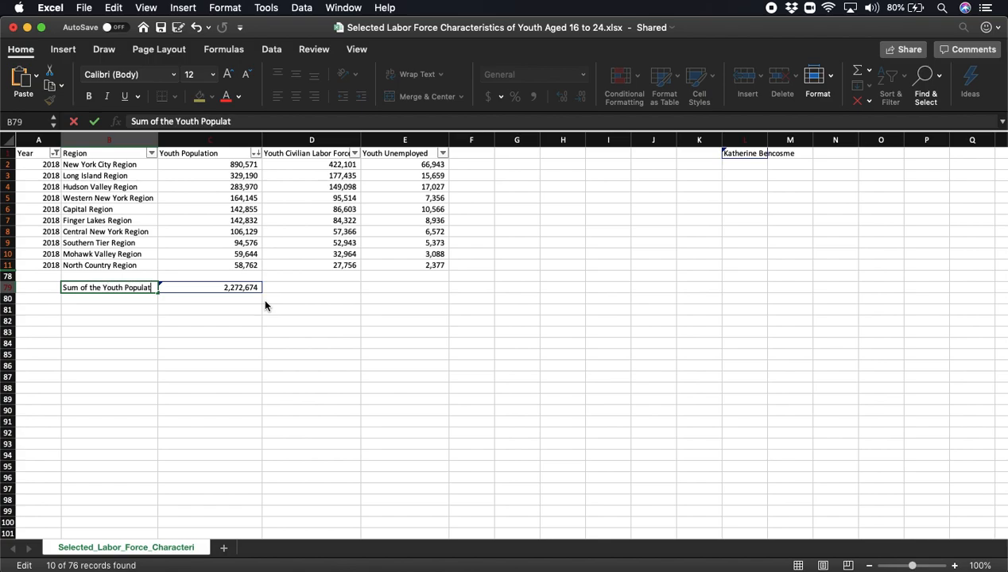
click(259, 321)
drag(158, 139, 165, 138)
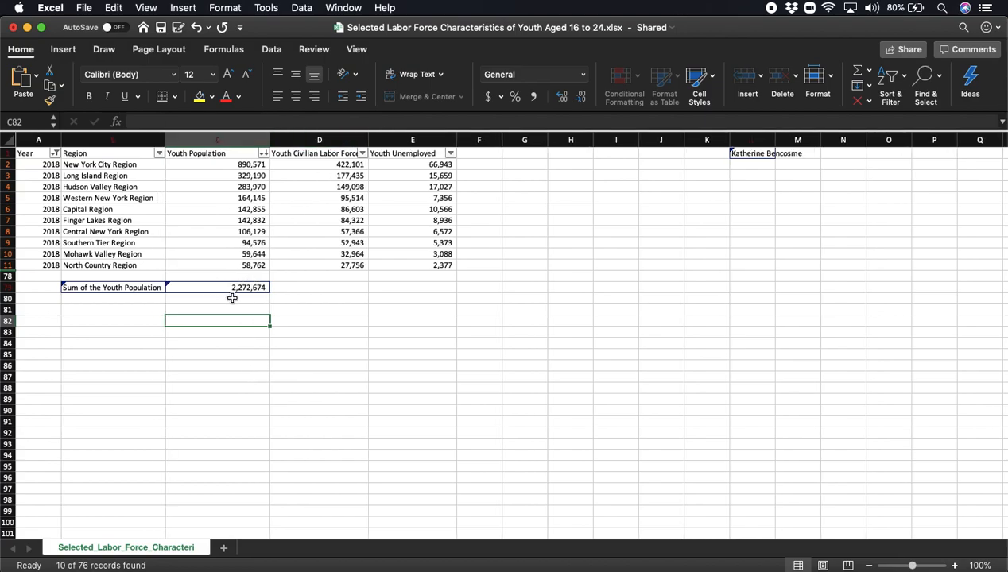
- Enter the header "Percent of Employed Youth out of the Total Youth Population" in F1 and widen column F to fit it
mouse_move(229, 286)
click(480, 153)
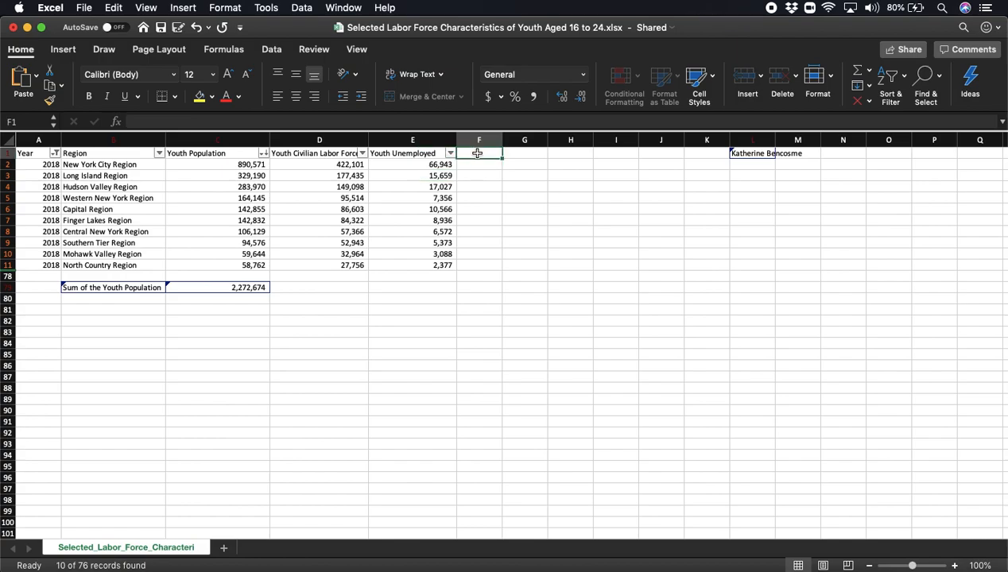
text(Percent of)
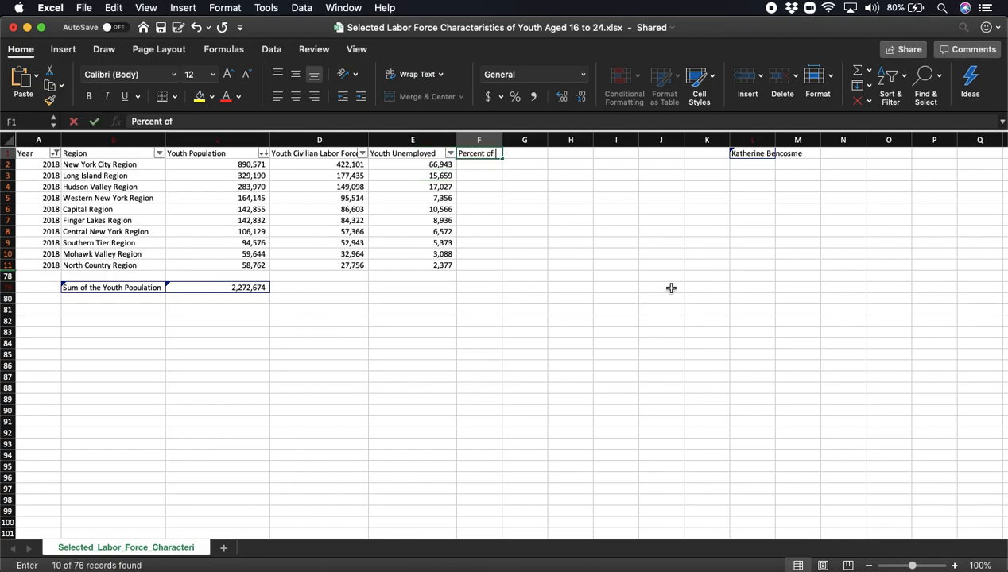
text( Employed Youth)
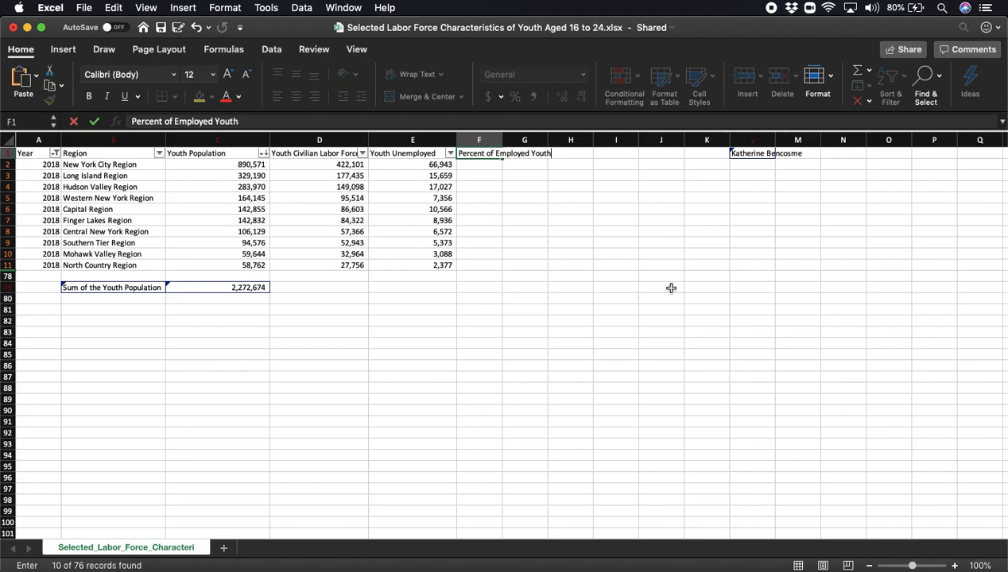
text( out of the Total Youth Population)
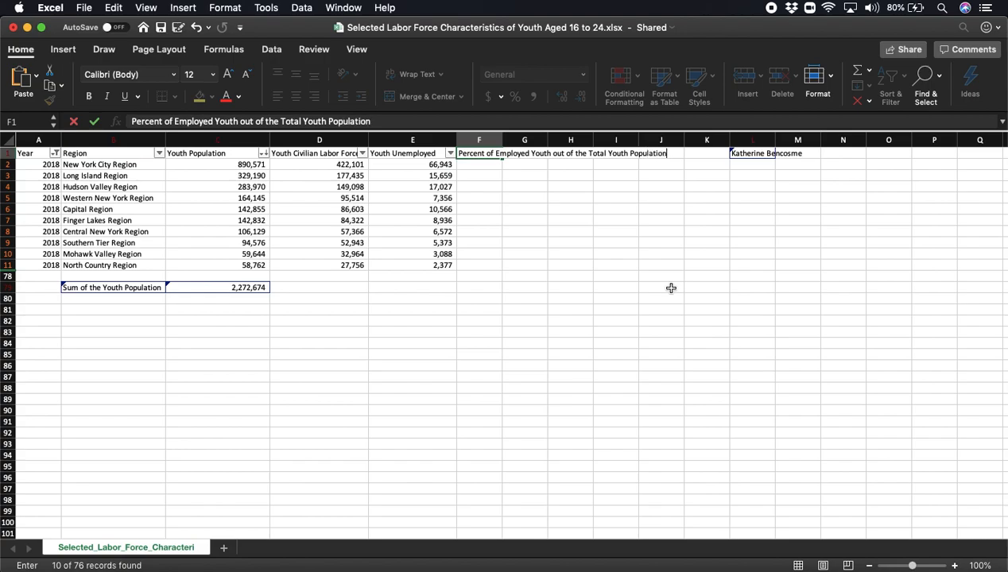
key(Return)
drag(500, 141, 673, 142)
click(639, 238)
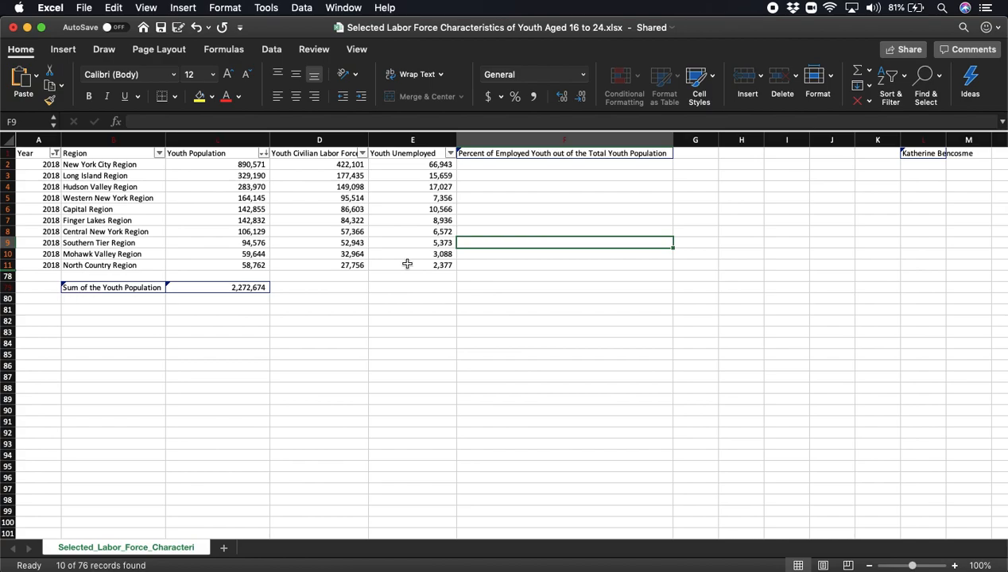
- Enter the formula =D2/C79 in F2 to divide New York City's labor force by the total youth population
click(489, 164)
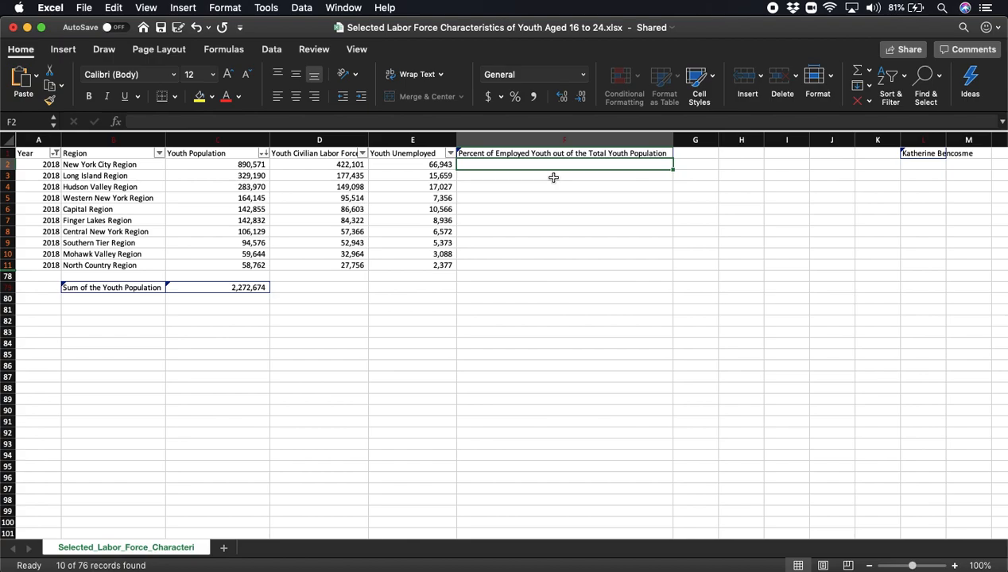
text(=)
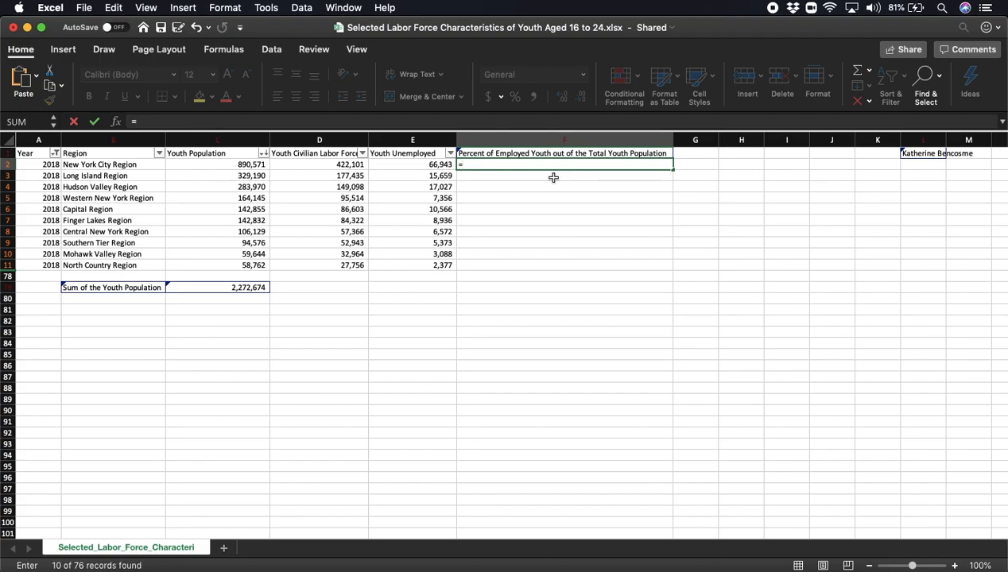
click(331, 165)
text(/)
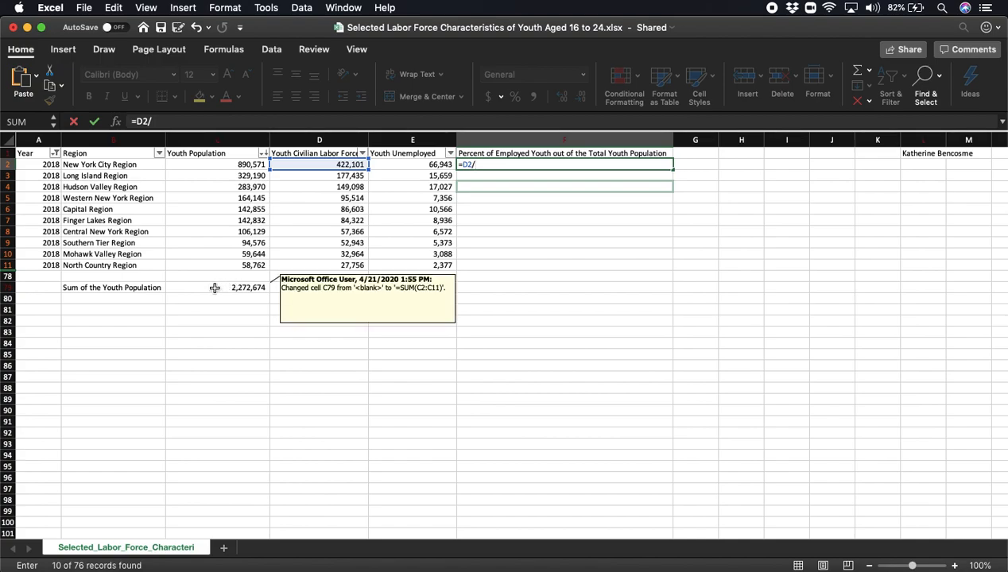
text(C79)
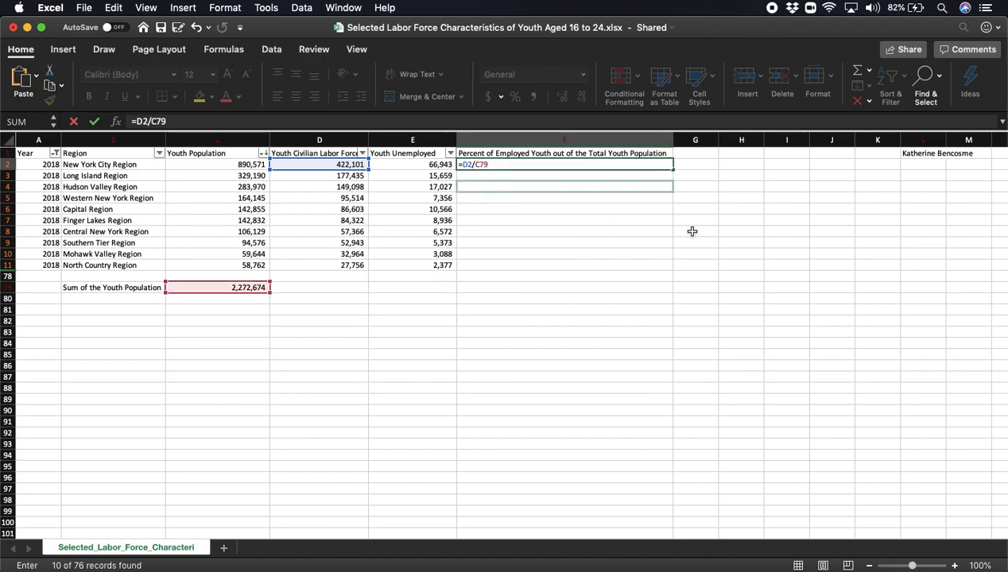
key(Return)
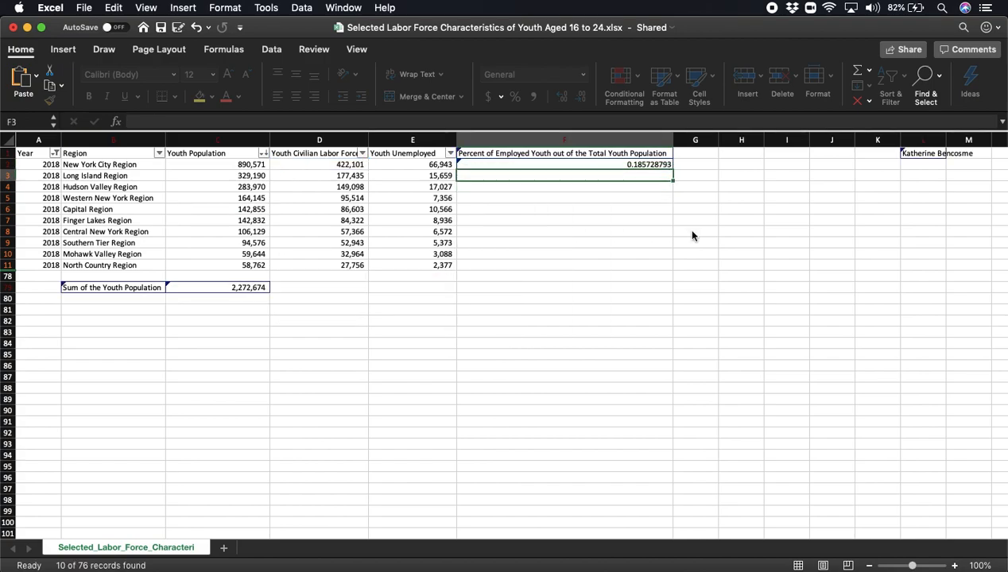
- Format F2 as a percentage with two decimal places
key(Up)
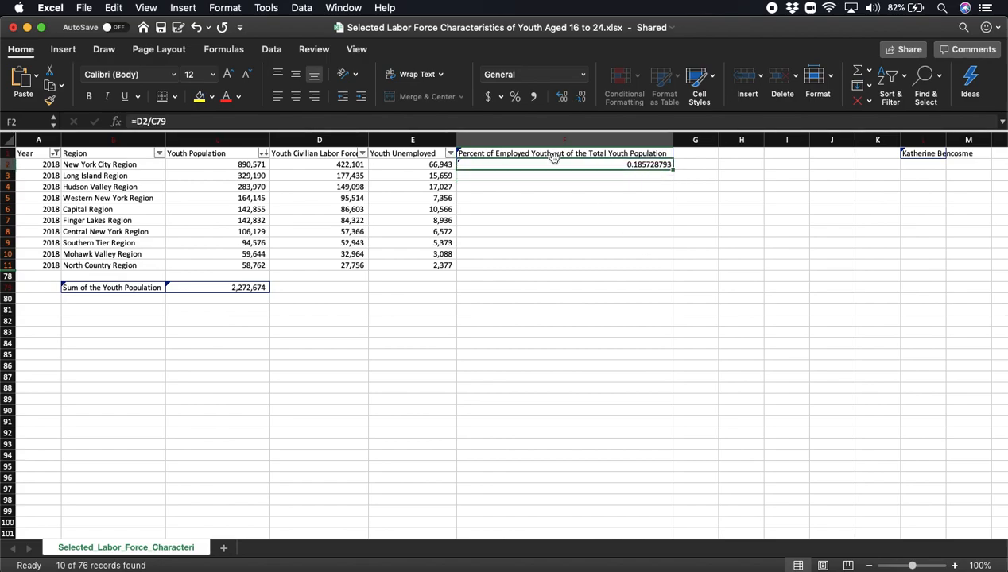
click(514, 97)
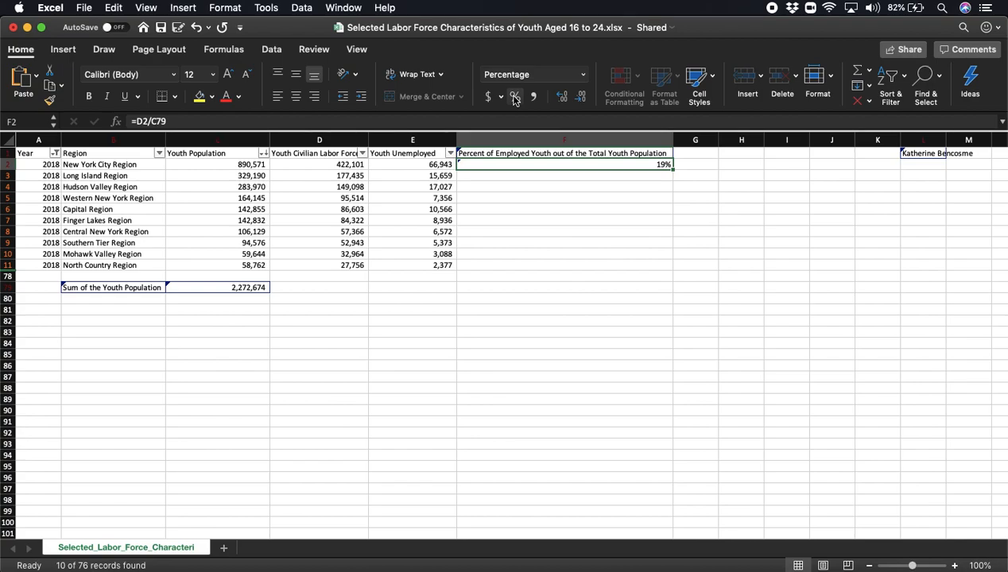
click(561, 97)
click(560, 97)
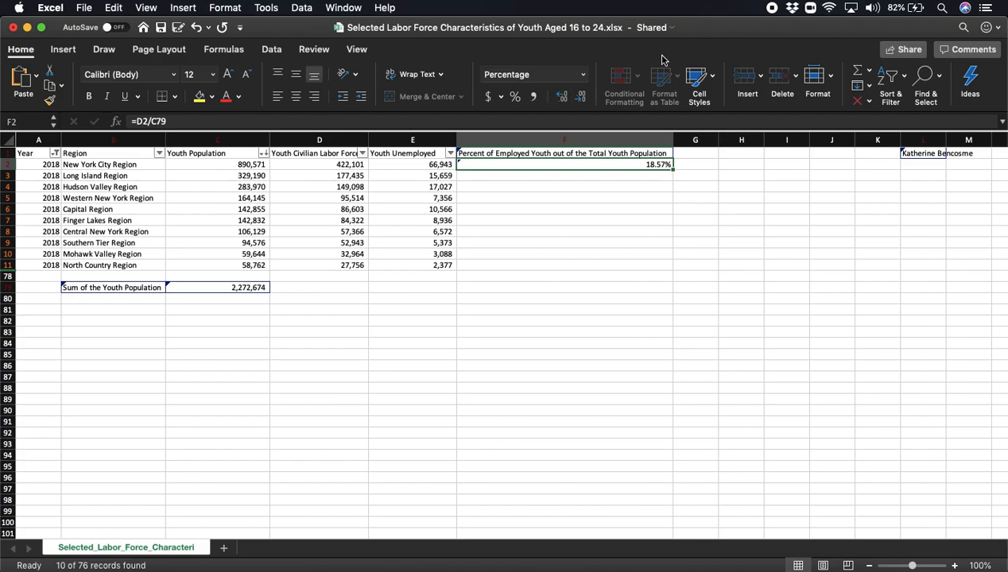
click(603, 299)
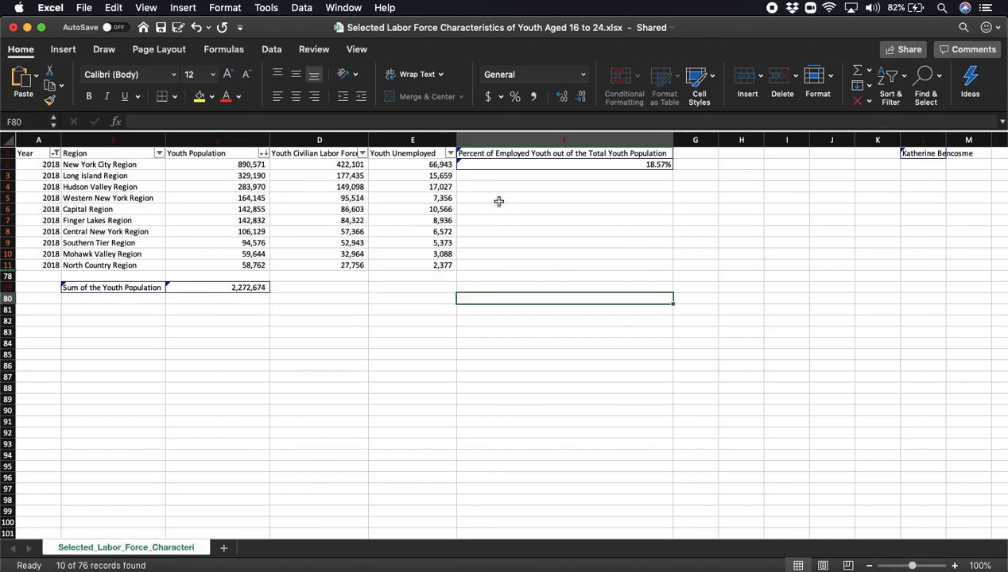
- Try to copy the percentage formula from F2 into F3
click(616, 165)
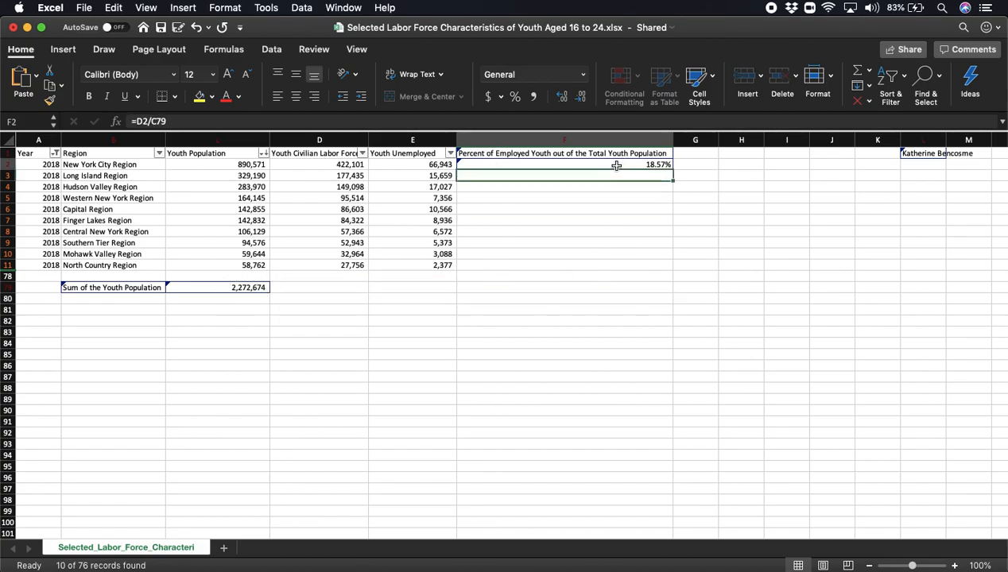
key(super+c)
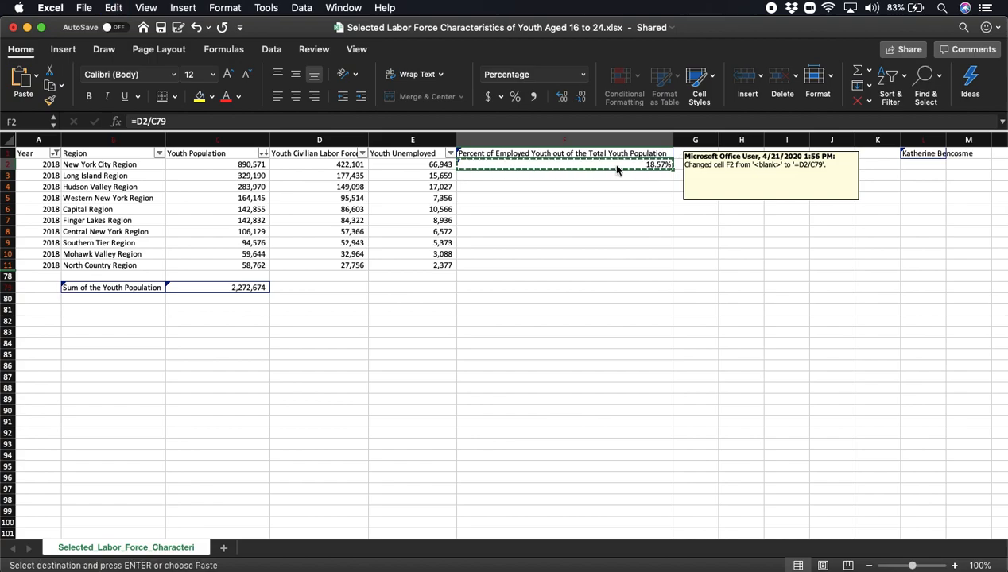
click(615, 176)
key(super+v)
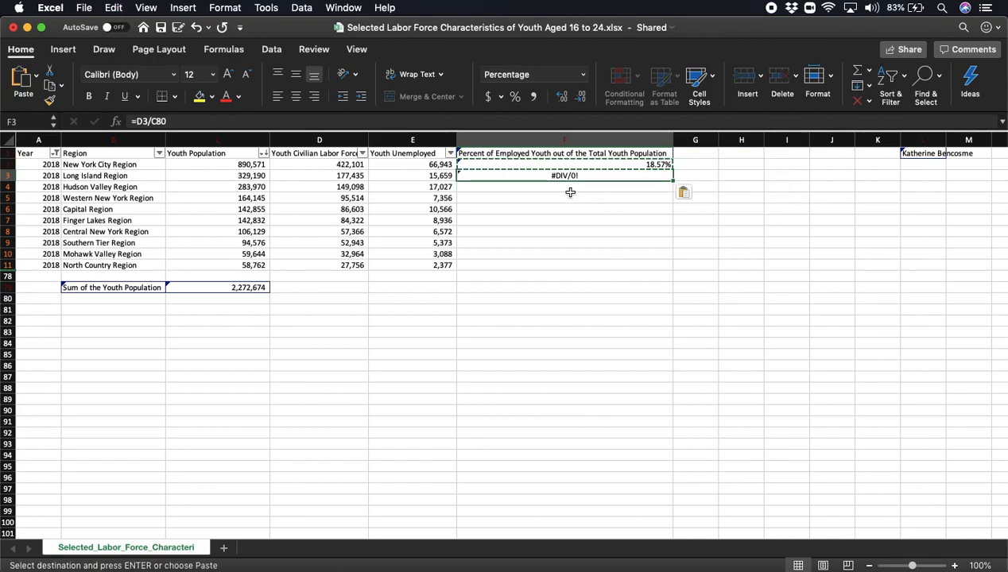
mouse_move(563, 175)
mouse_move(231, 289)
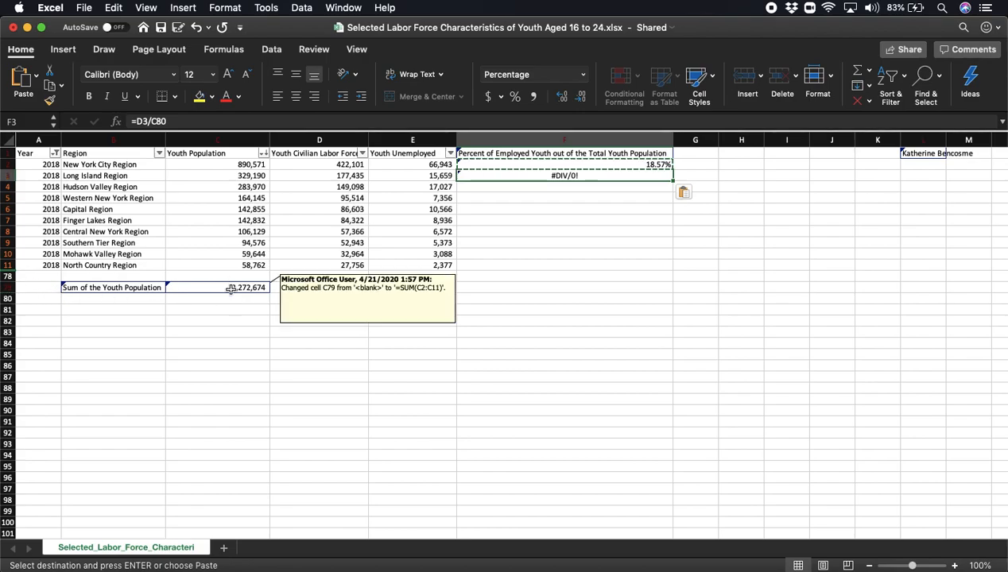
- Clear the pasted formula from F3 and clear cell F6
click(571, 217)
click(568, 177)
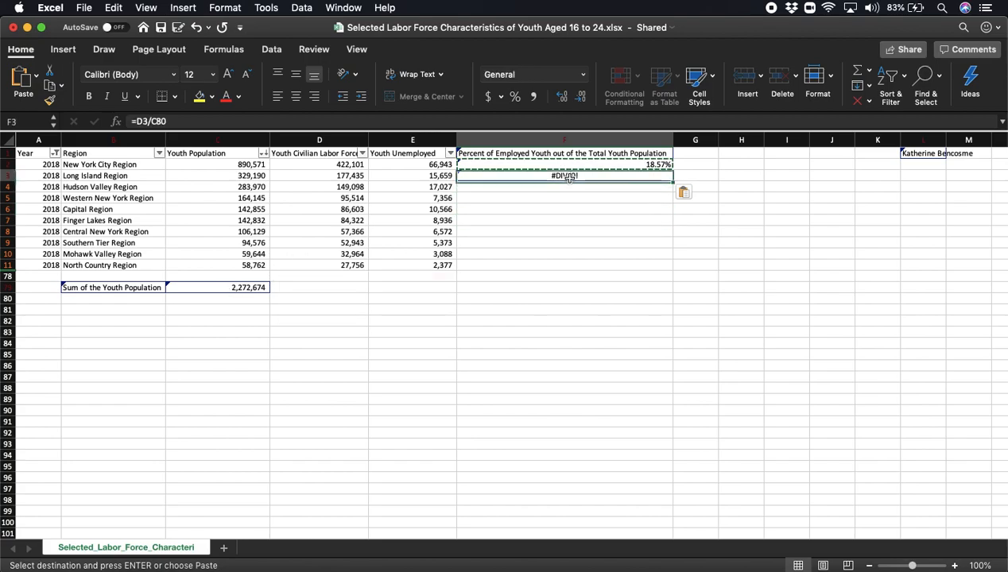
key(Delete)
click(616, 209)
key(Delete)
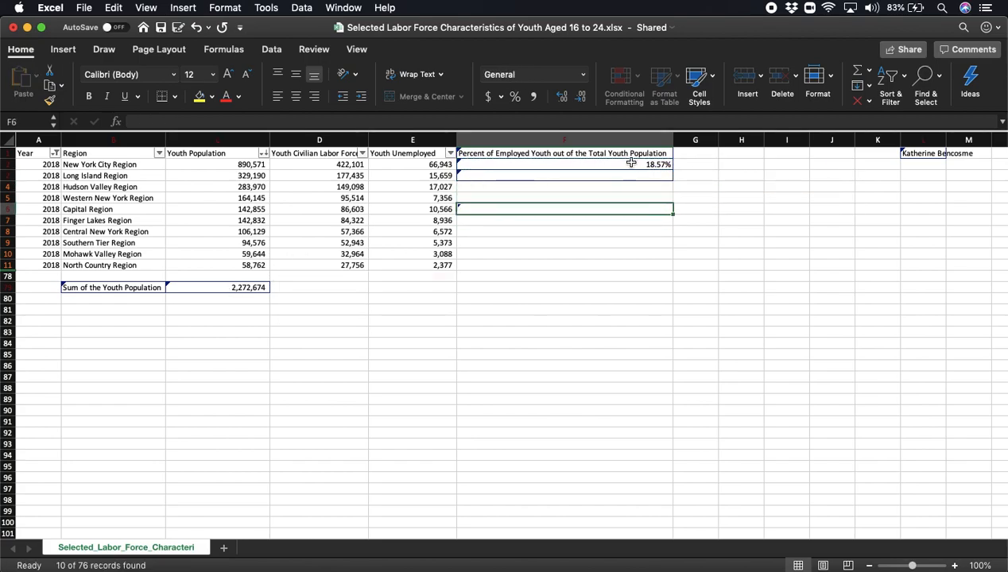
- Make the total an absolute reference in F2 by changing the formula to =D2/$C$79
click(631, 162)
mouse_move(630, 163)
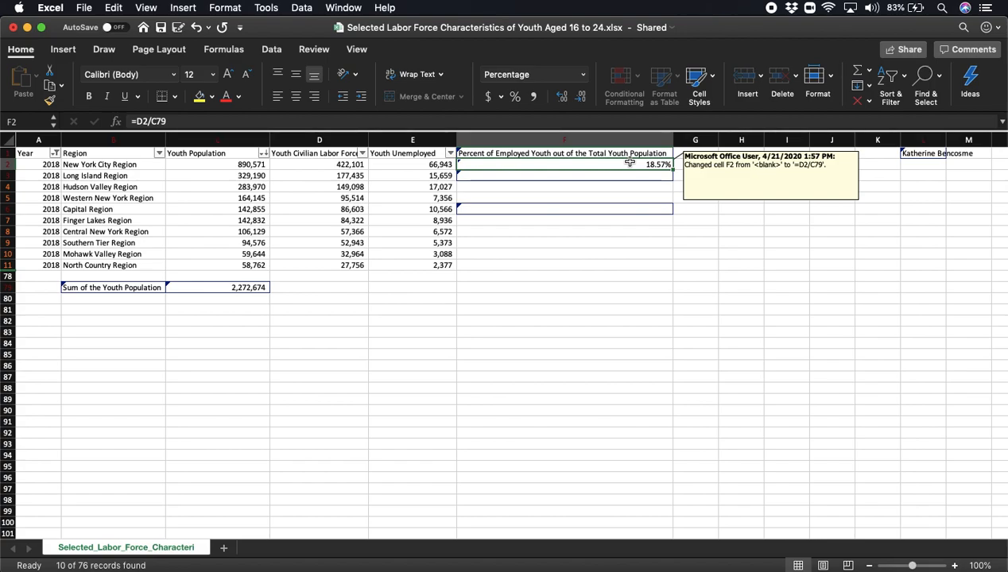
click(152, 122)
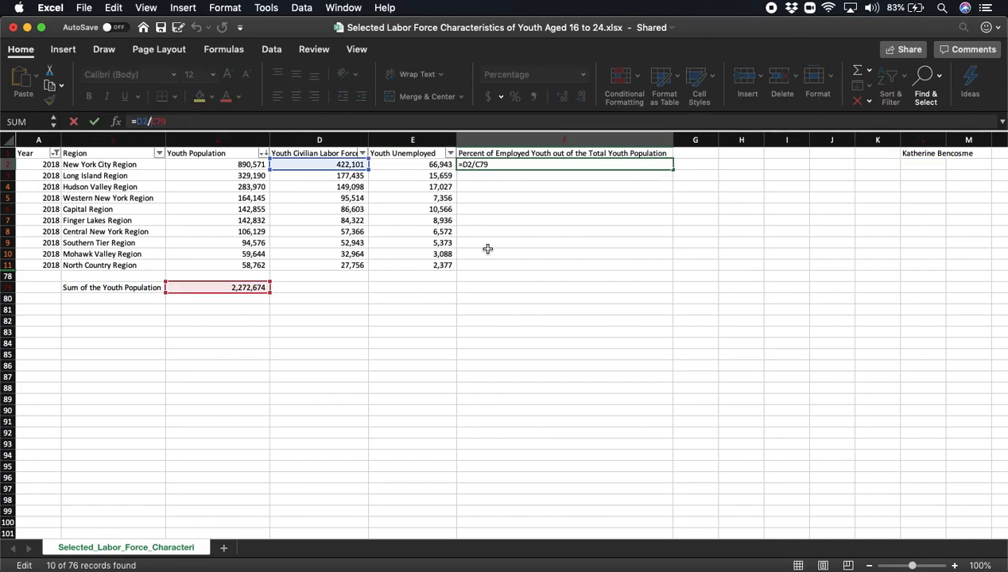
text($C$)
key(Return)
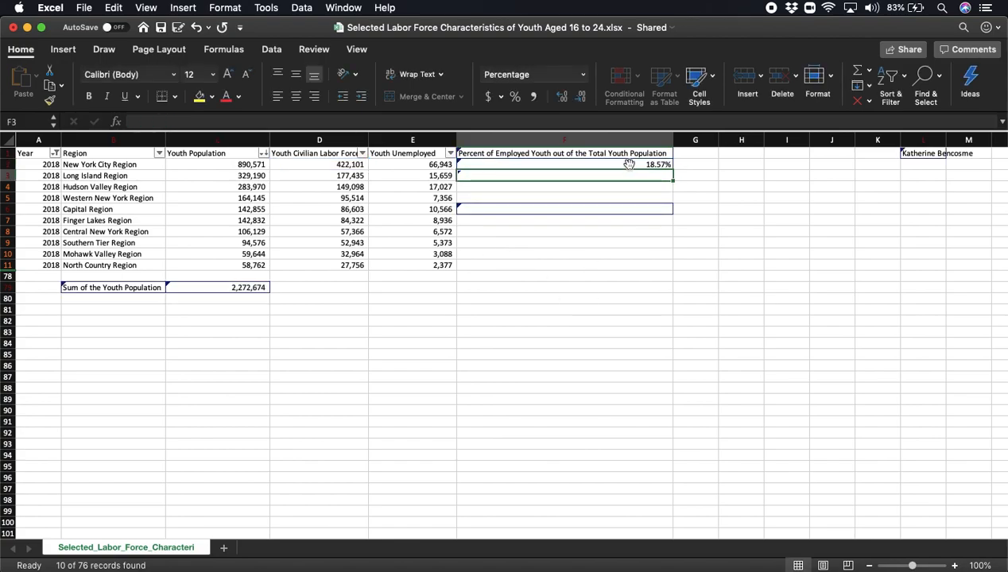
- Copy the percentage formula from F2 into F3 for the Long Island Region
click(628, 164)
key(super+c)
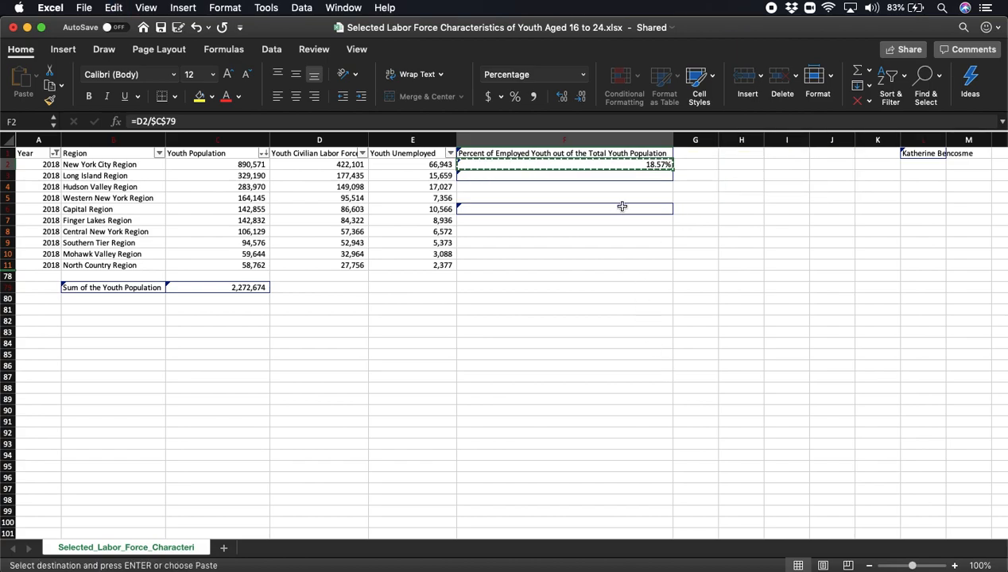
click(646, 175)
key(super+v)
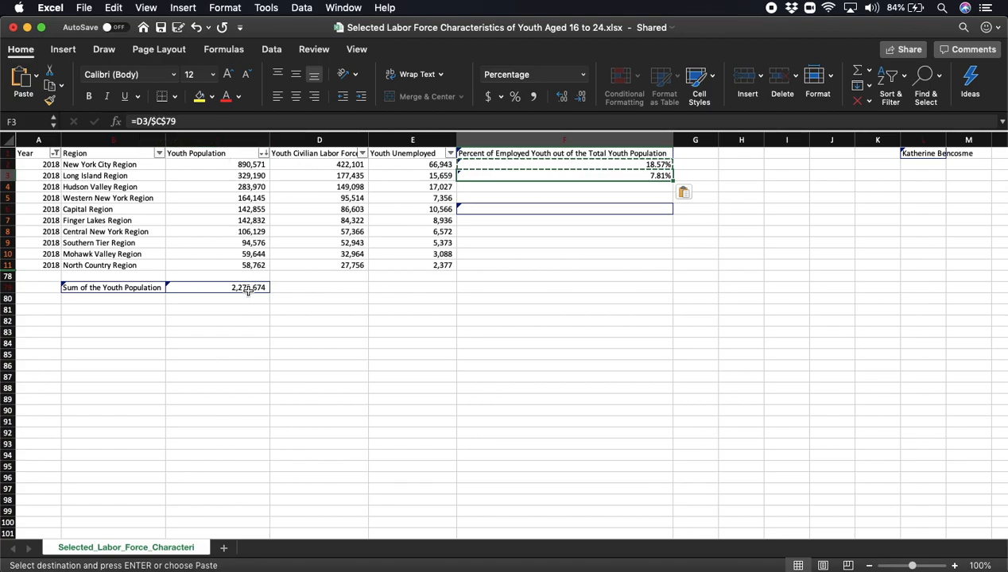
mouse_move(218, 288)
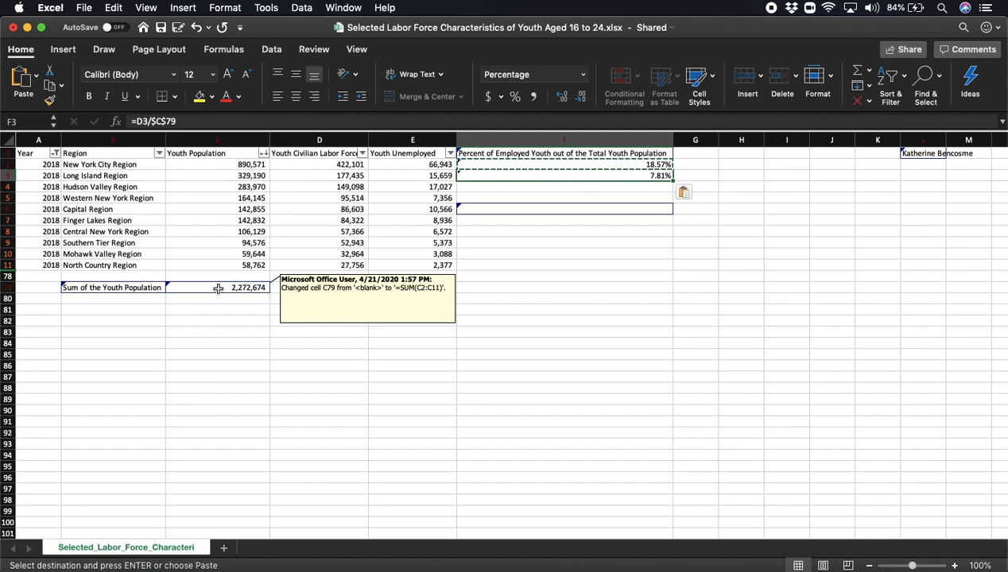
- Paste the copied percentage formula into F4:F11 for the remaining regions
click(558, 293)
drag(529, 185, 531, 264)
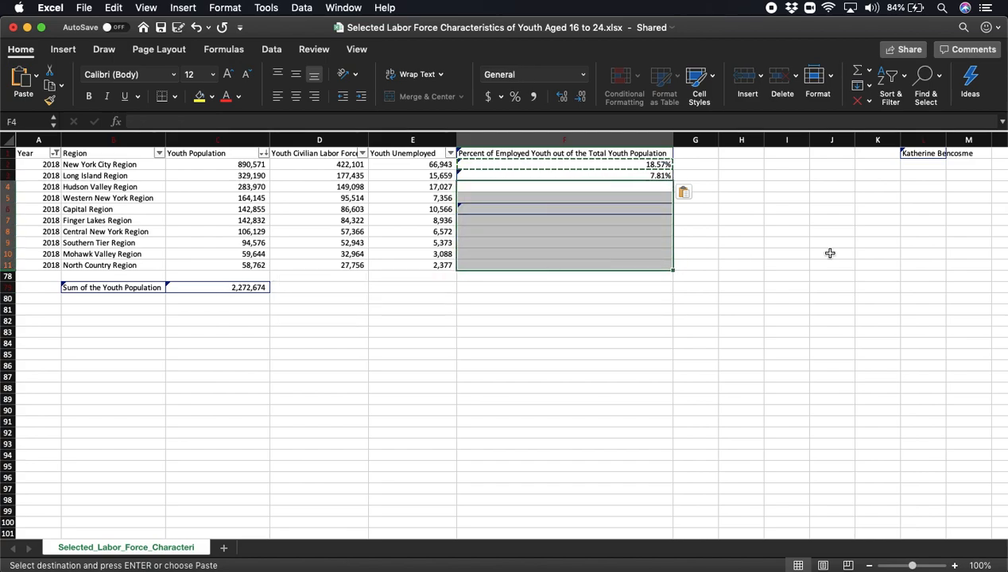
key(super+v)
click(601, 386)
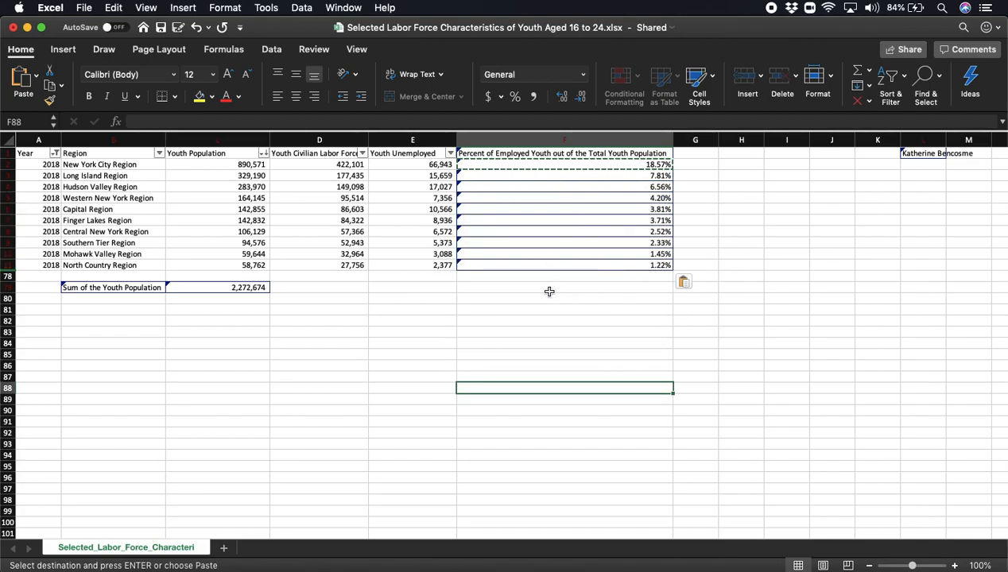
- Check the copied formula in F11 against the total in C79, and save the workbook
click(597, 257)
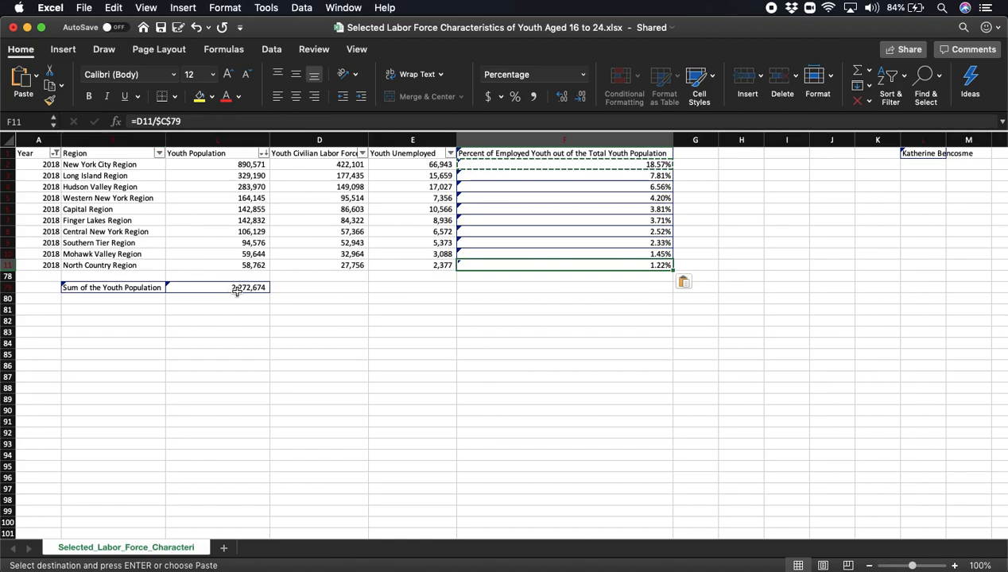
mouse_move(220, 293)
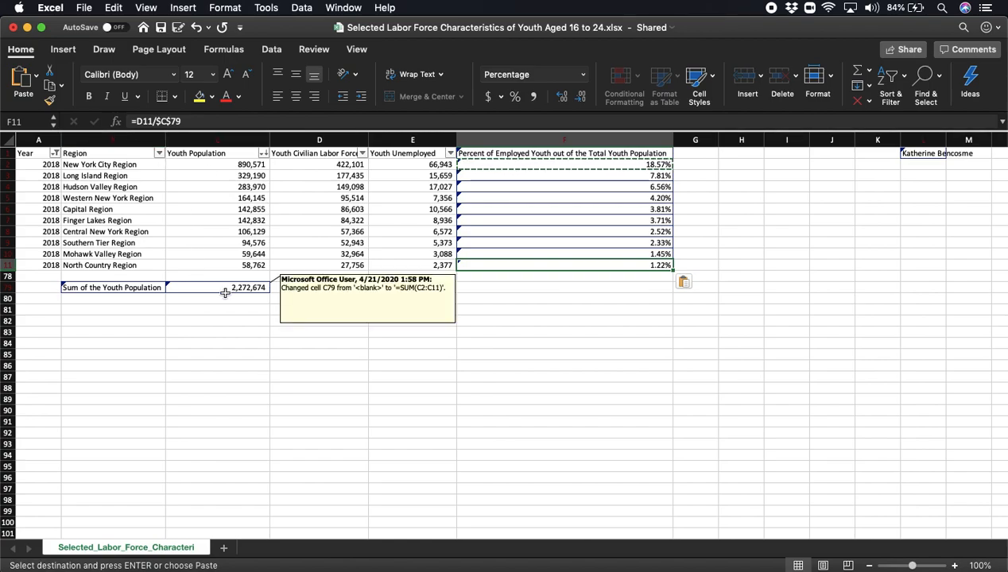
click(695, 330)
key(Escape)
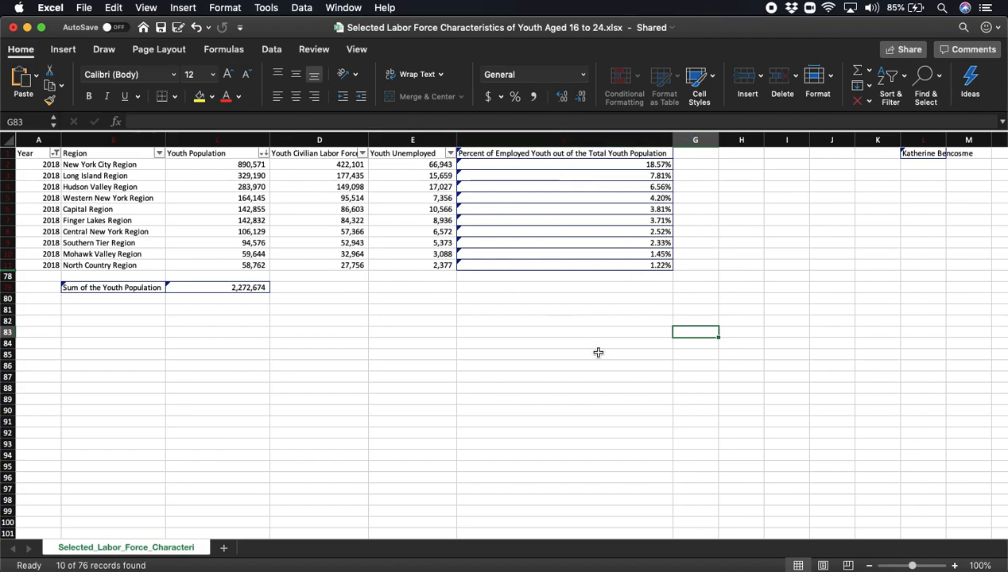
click(166, 31)
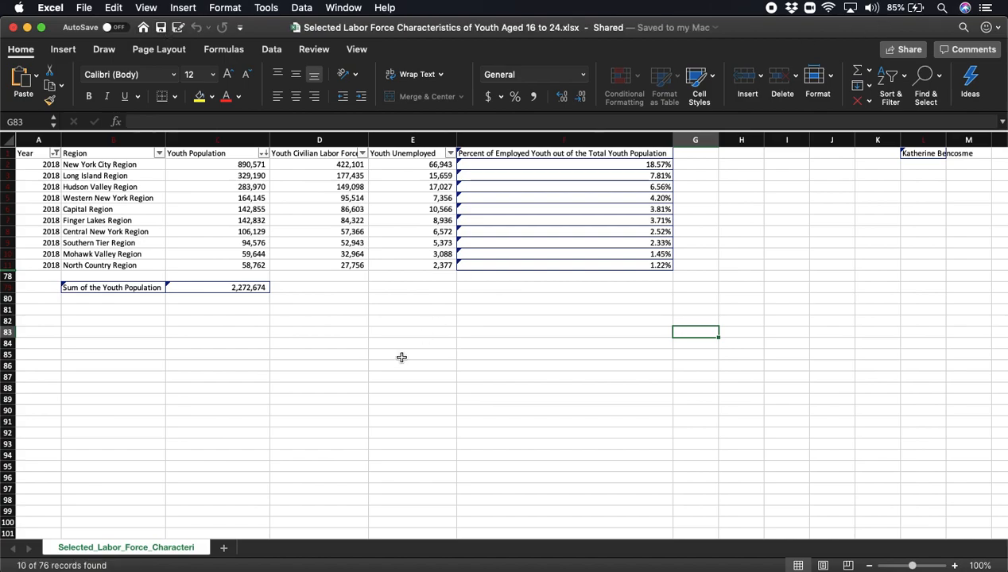